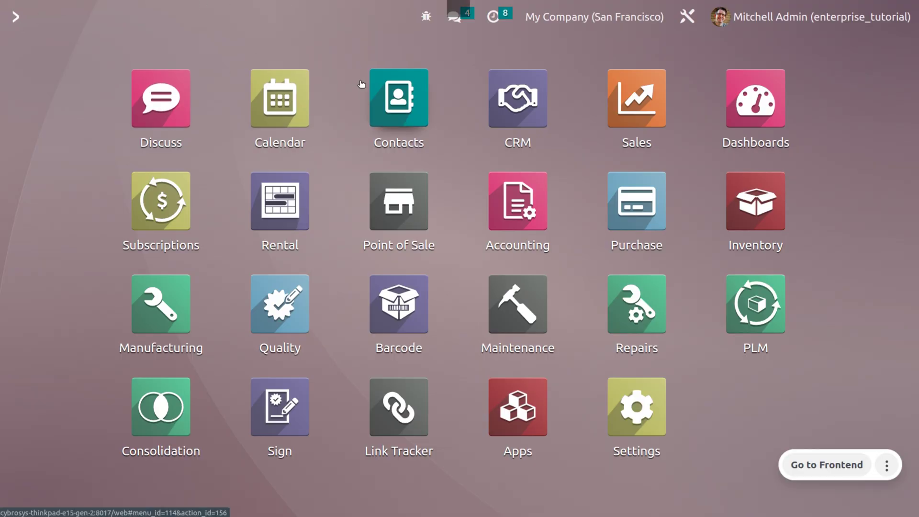
Open the Contacts app and show its Configuration menu.
left_click(367, 85)
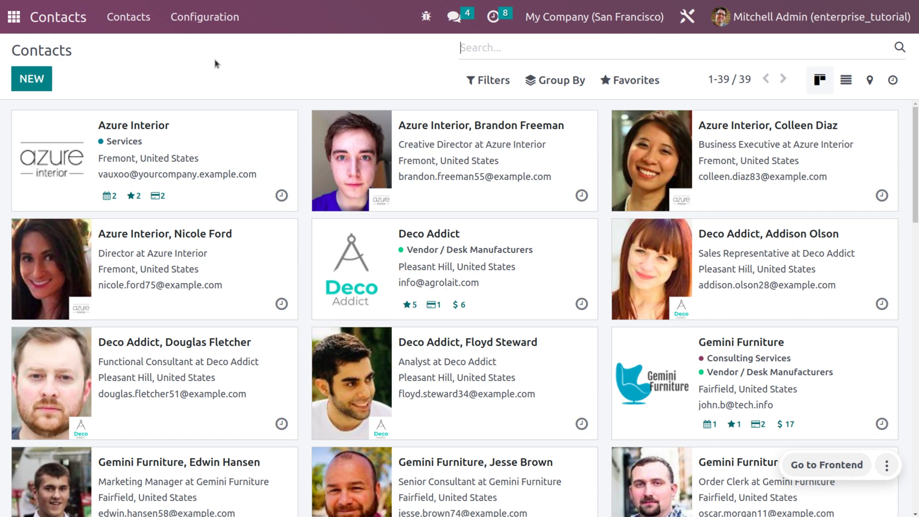
left_click(206, 11)
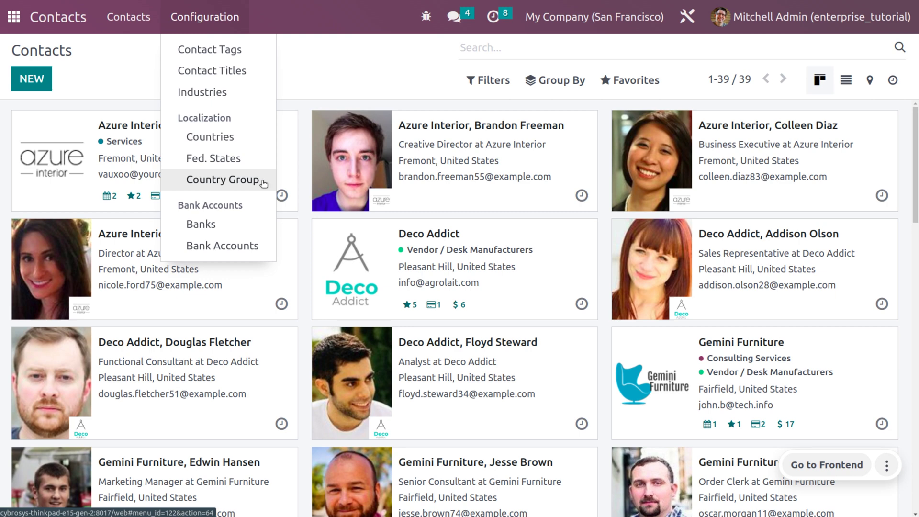
Create contact tag 'IT' under a new parent category 'Software development', then return to the tag list.
left_click(78, 72)
left_click(221, 33)
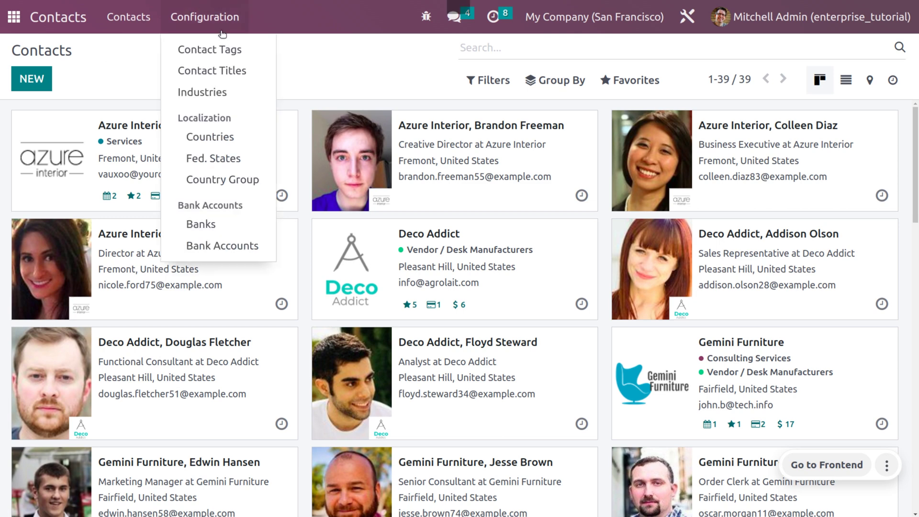
left_click(232, 47)
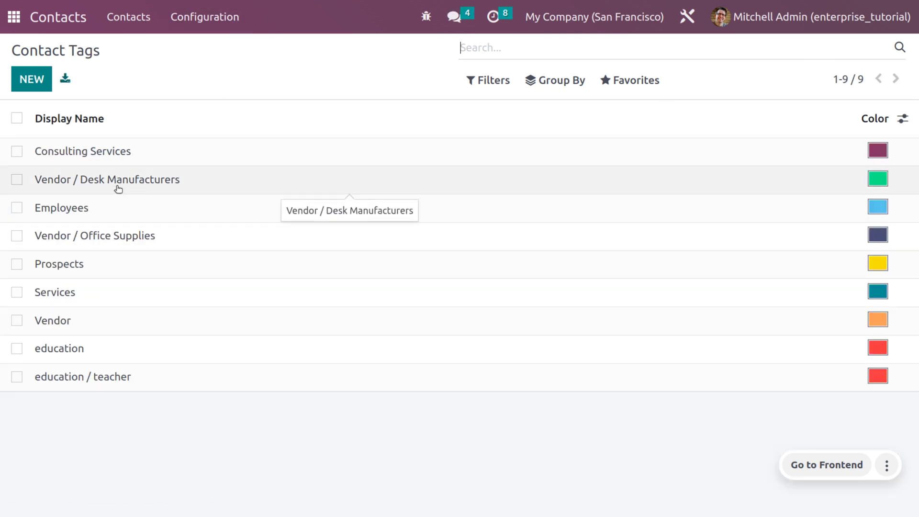
left_click(31, 79)
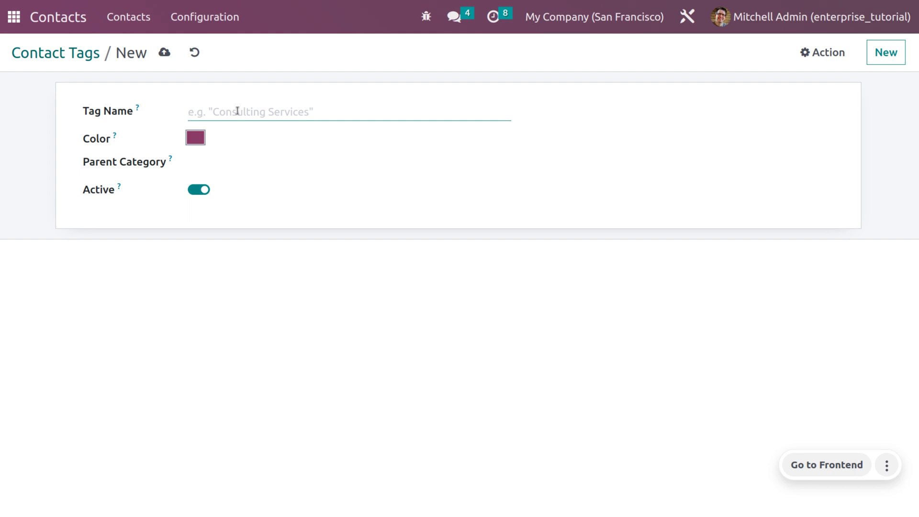
left_click(237, 111)
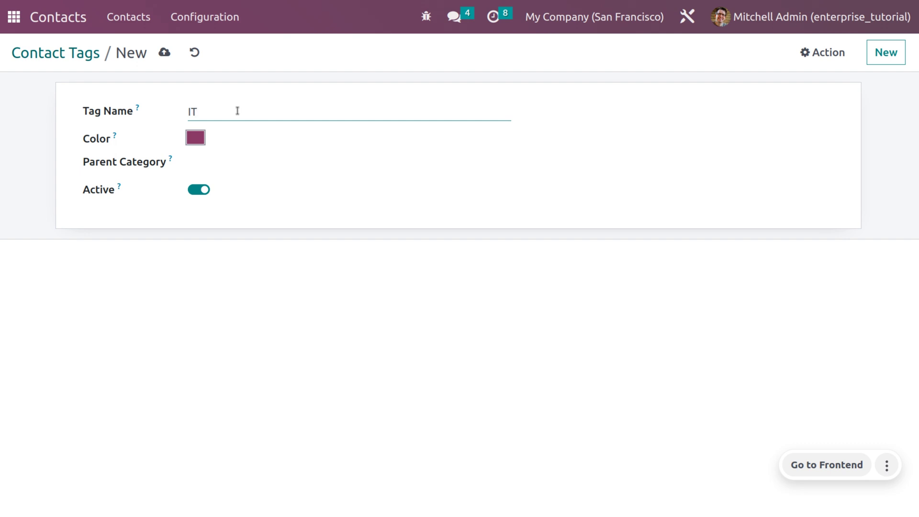
left_click(267, 161)
type("Soft")
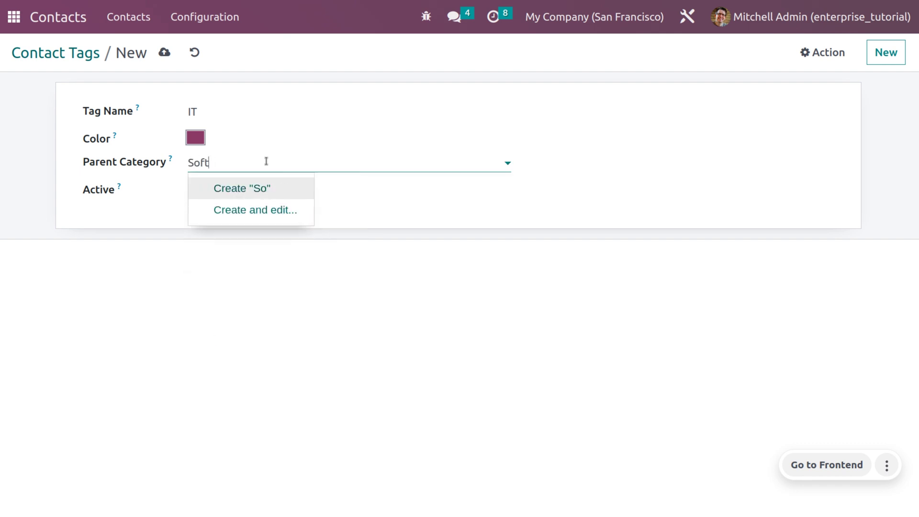
type("ware development")
key("Return")
left_click(164, 52)
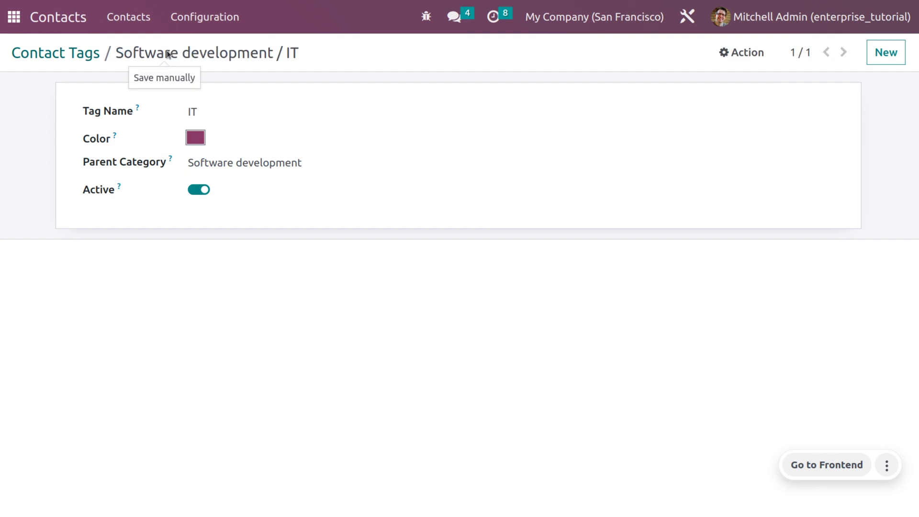
left_click(87, 58)
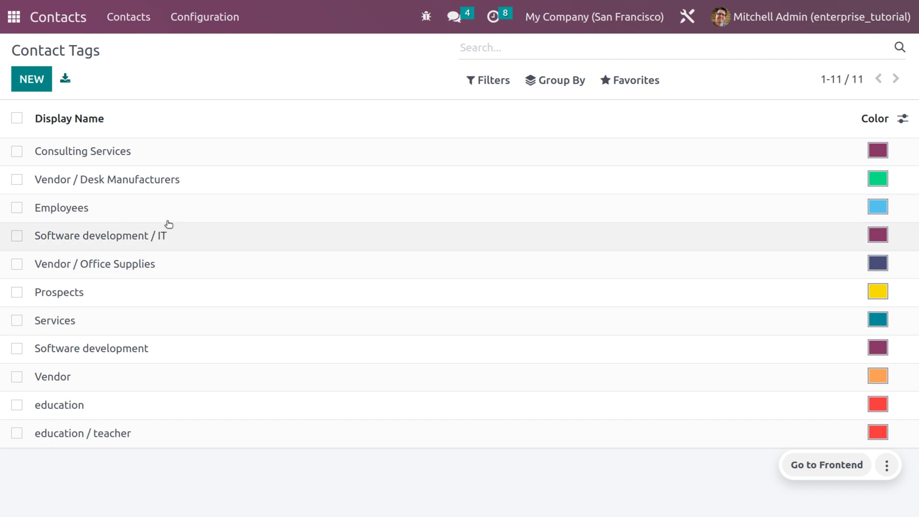
Add the contact title 'Software Developer' with abbreviation 'Er.' and save it.
left_click(188, 18)
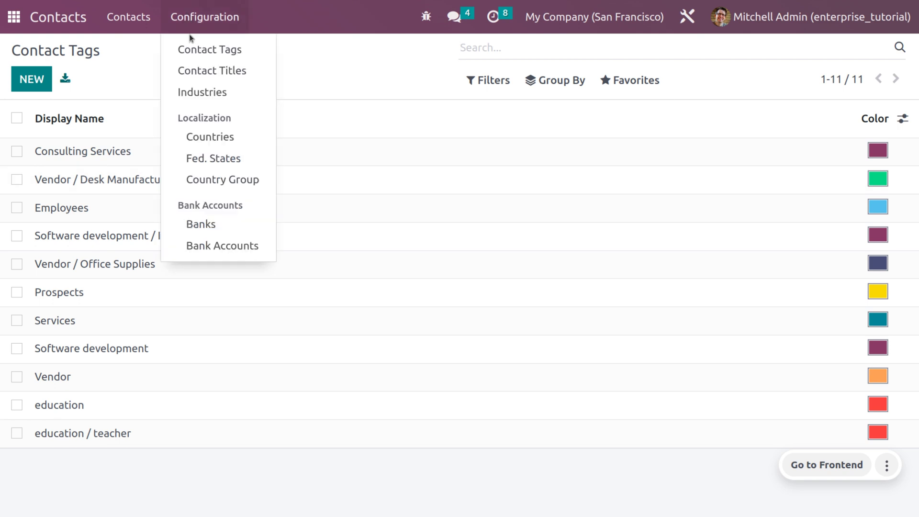
left_click(199, 67)
left_click(32, 79)
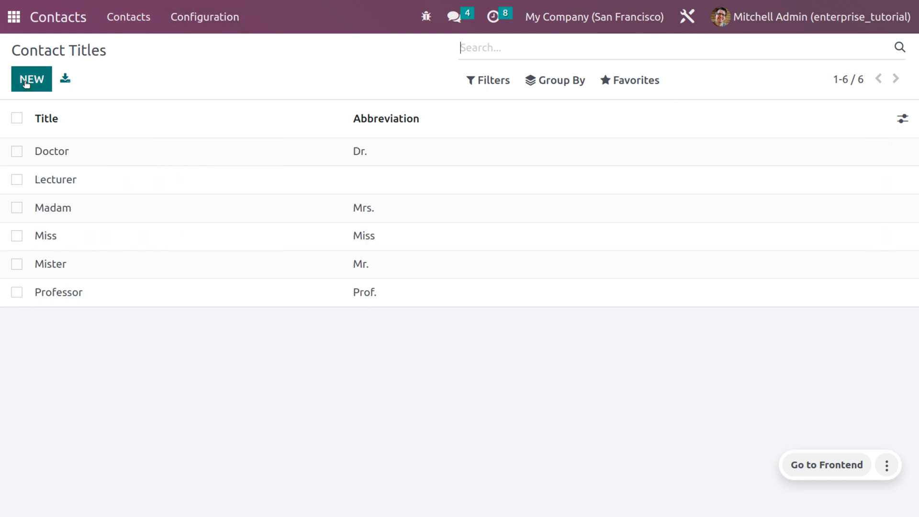
type("Software Developer")
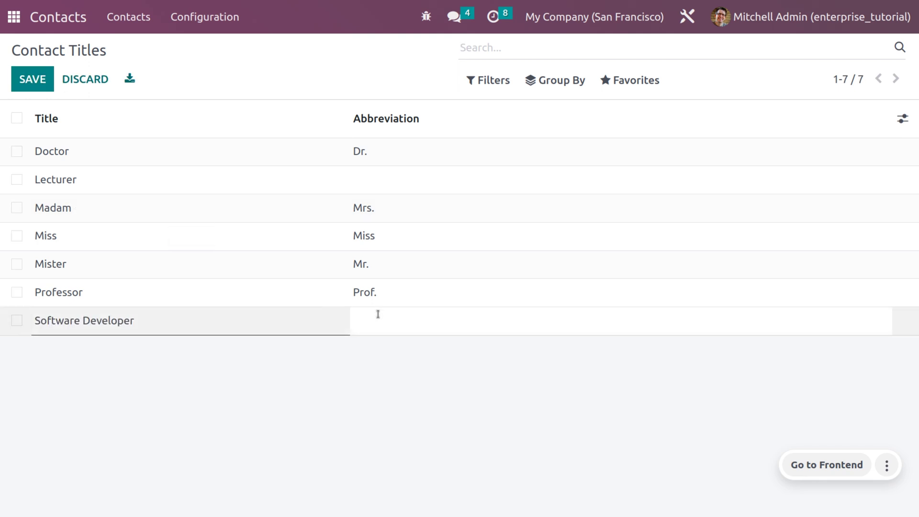
left_click(378, 314)
left_click(36, 81)
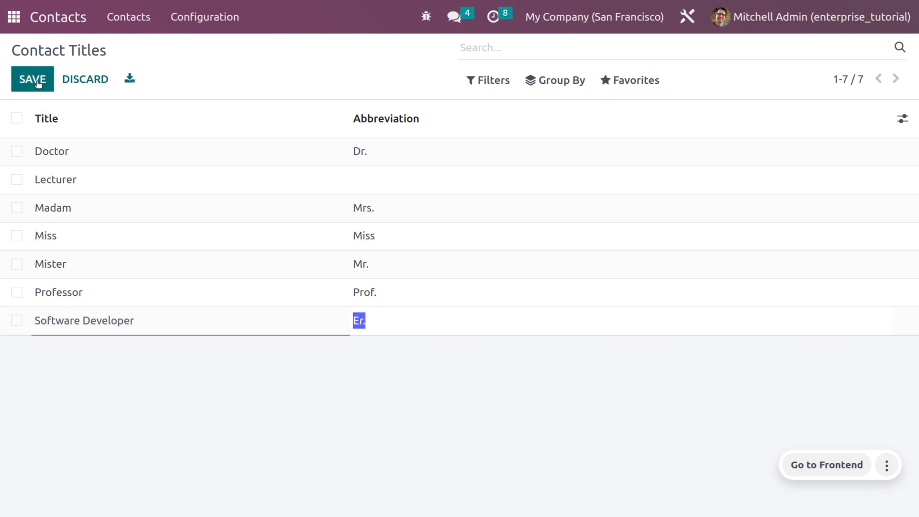
Add the industry 'IT/Software' with full name 'Development of softwares' and save it.
left_click(215, 17)
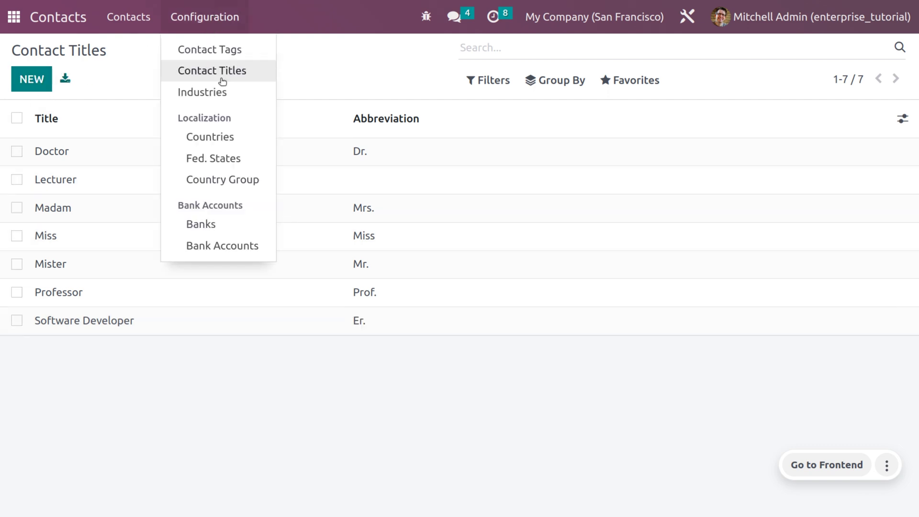
left_click(221, 98)
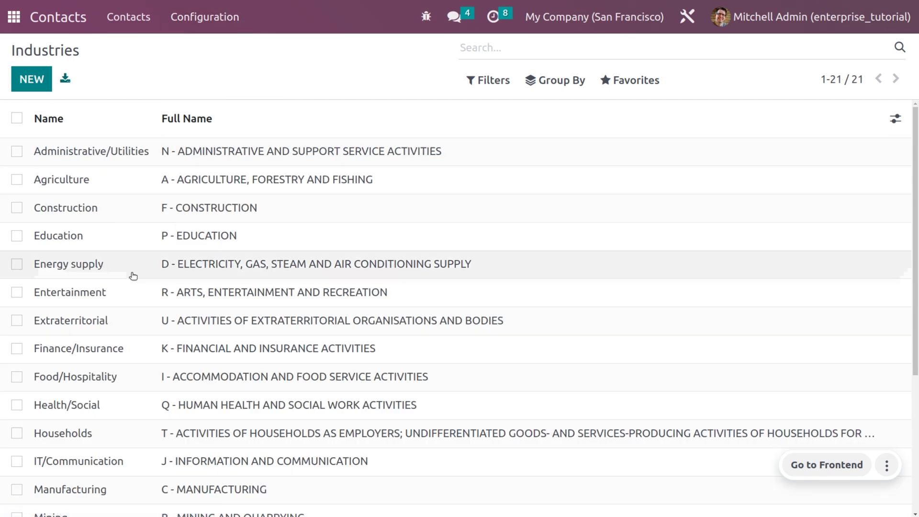
scroll(134, 297, "down", 4)
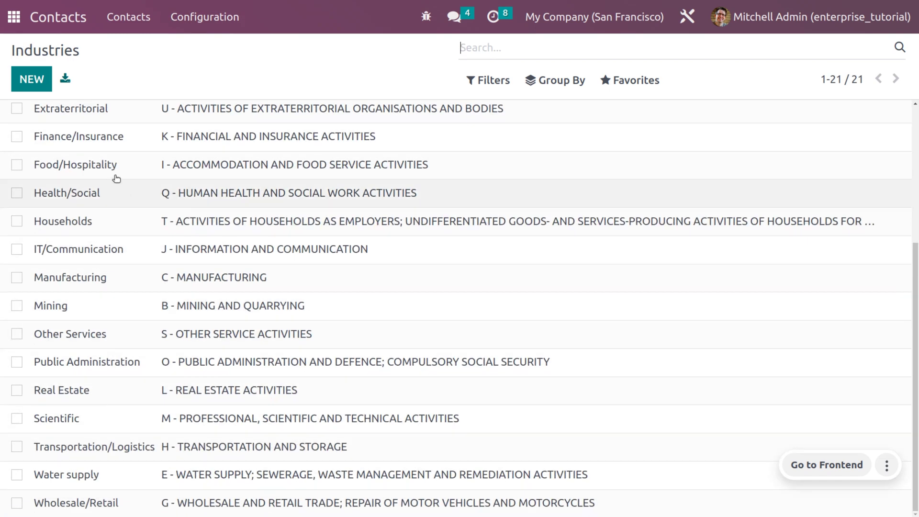
left_click(36, 84)
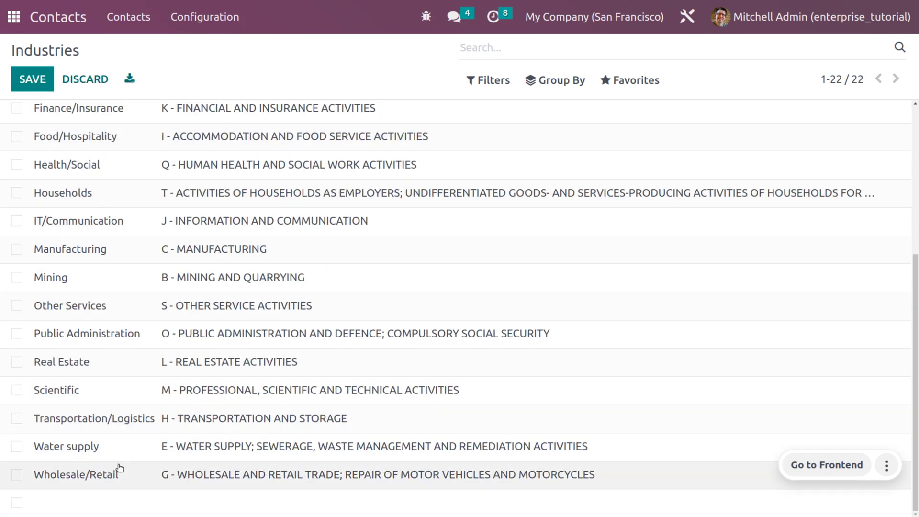
type("IT/")
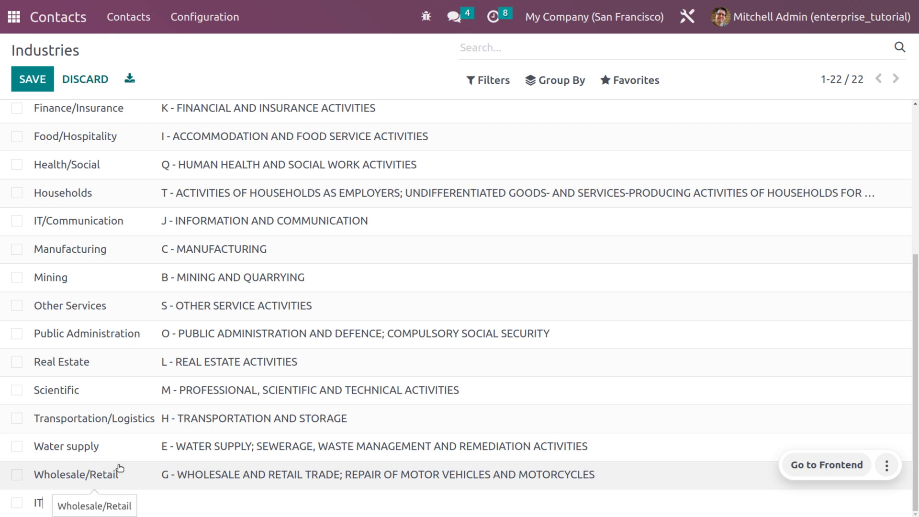
type("Software")
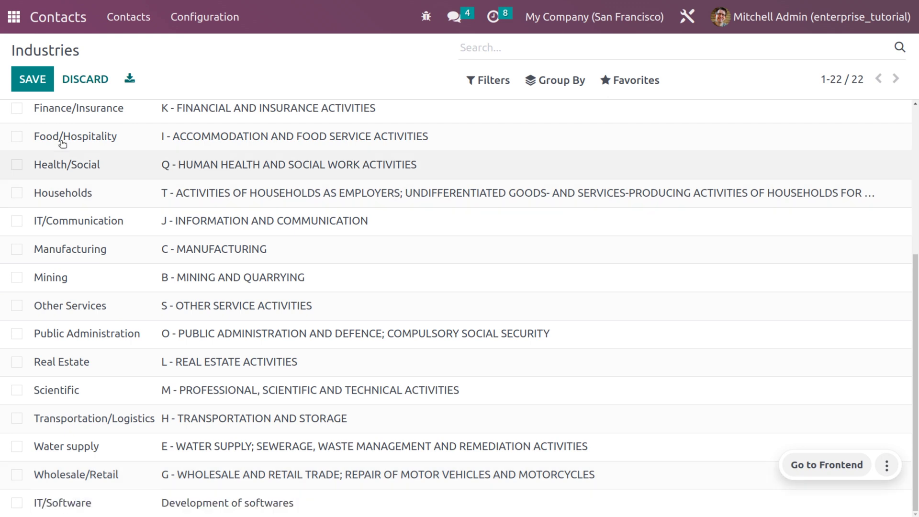
left_click(33, 79)
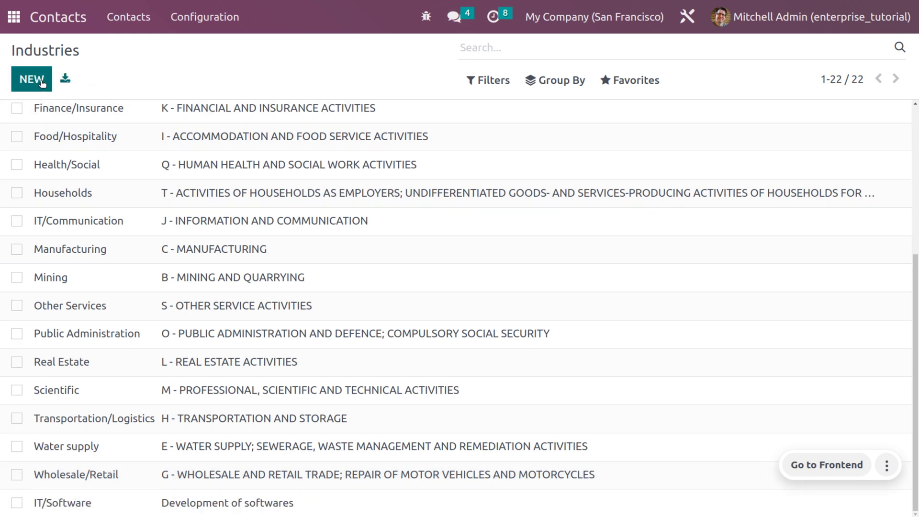
left_click(202, 28)
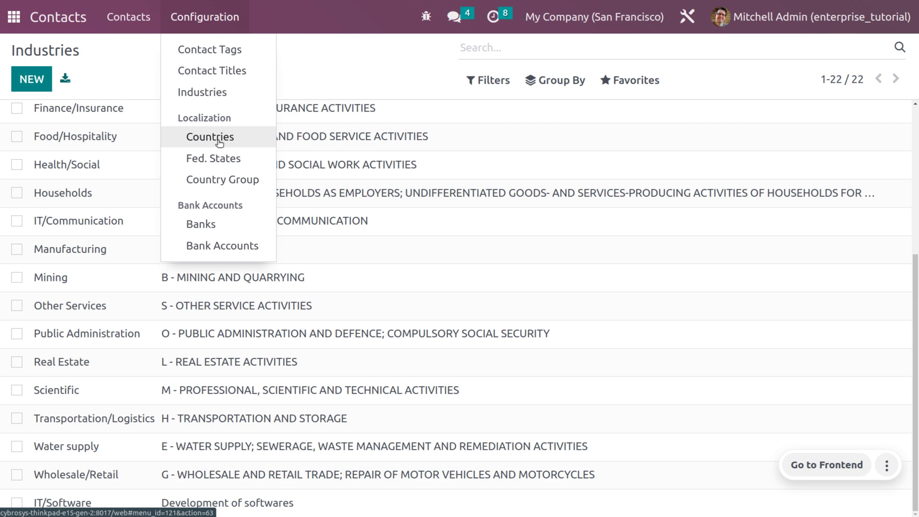
Open the Countries list and scroll through its 250 country entries.
left_click(218, 143)
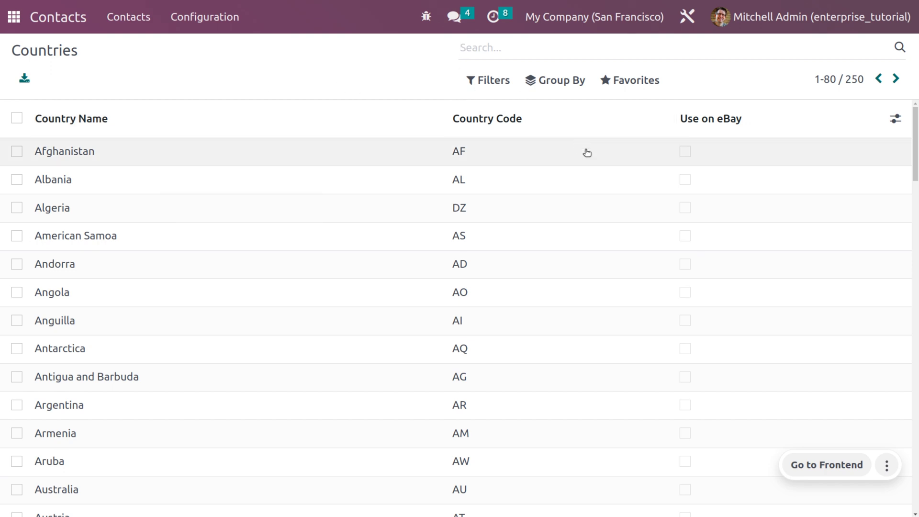
scroll(587, 152, "down", 10)
scroll(587, 152, "down", 20)
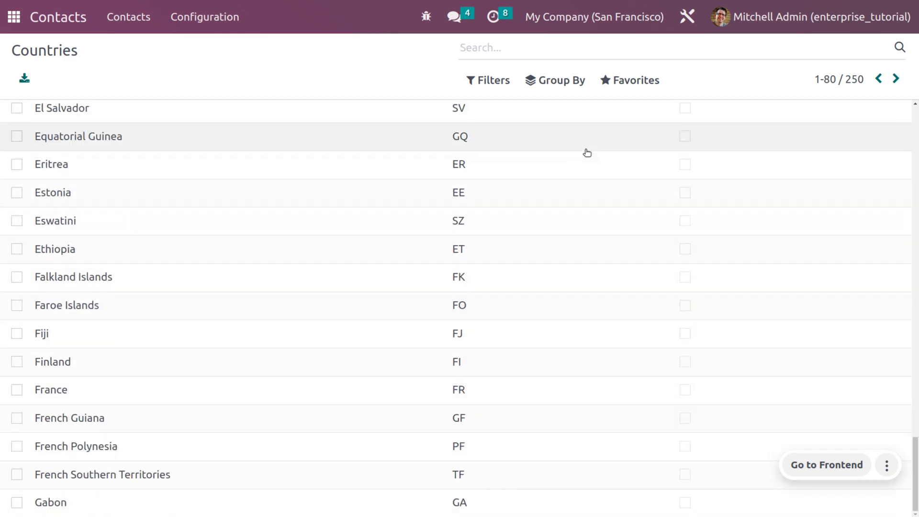
scroll(587, 152, "up", 20)
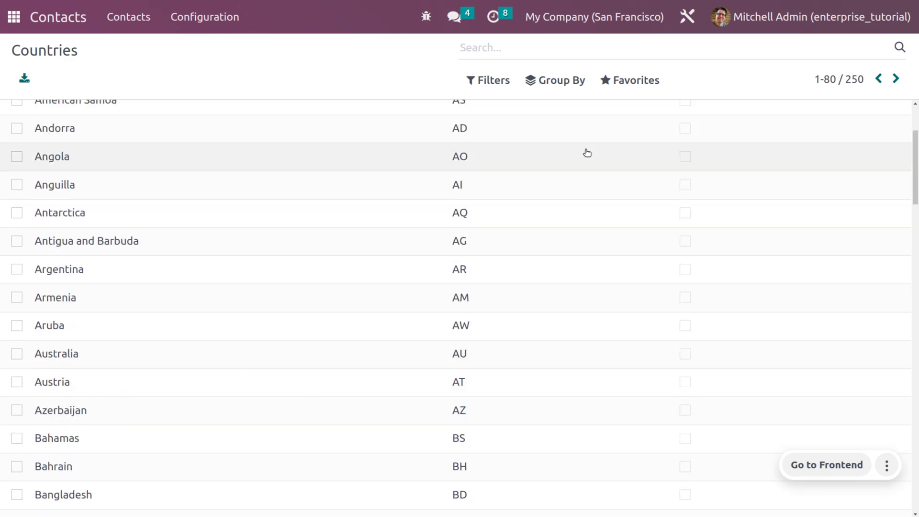
left_click(207, 20)
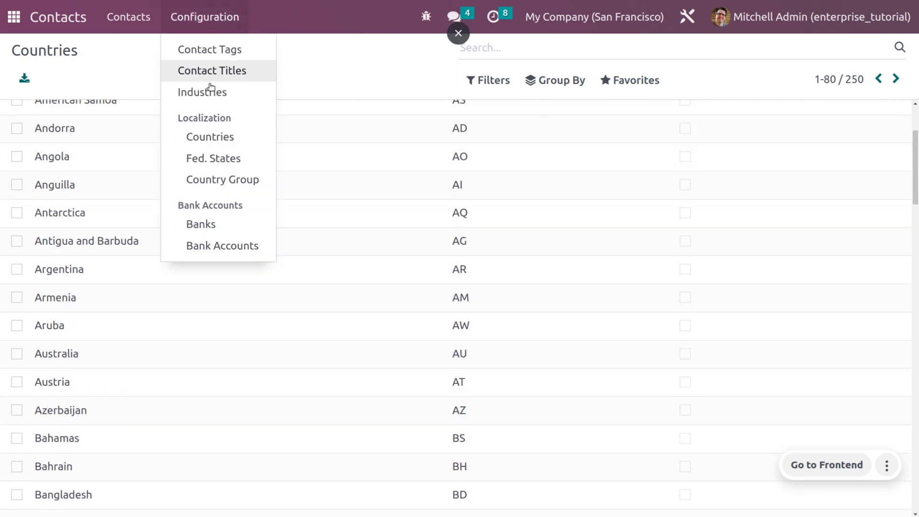
Add the federal state Kerala with code 56 and country India, and save it.
left_click(227, 158)
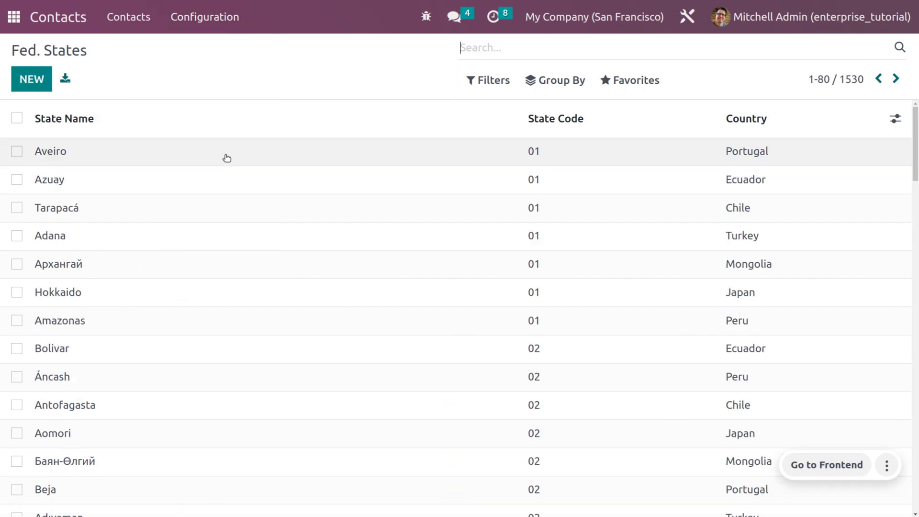
scroll(105, 350, "down", 12)
scroll(105, 350, "down", 20)
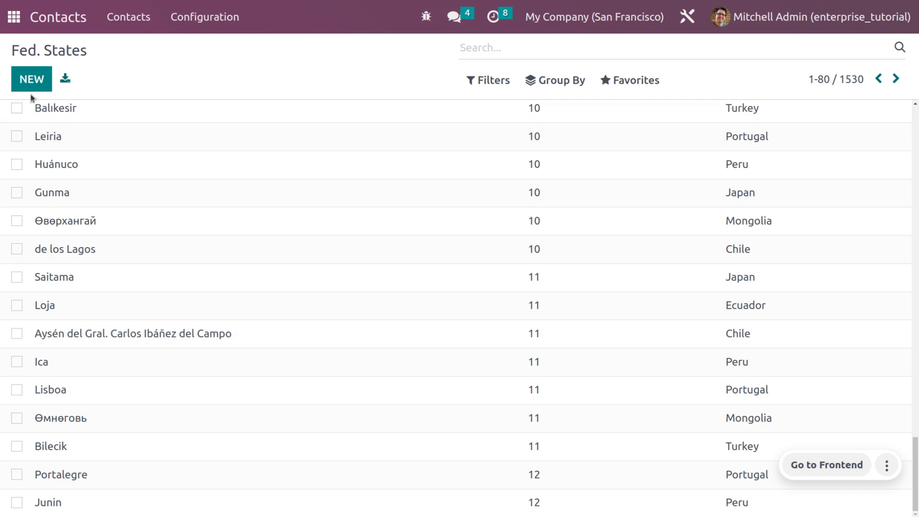
left_click(33, 83)
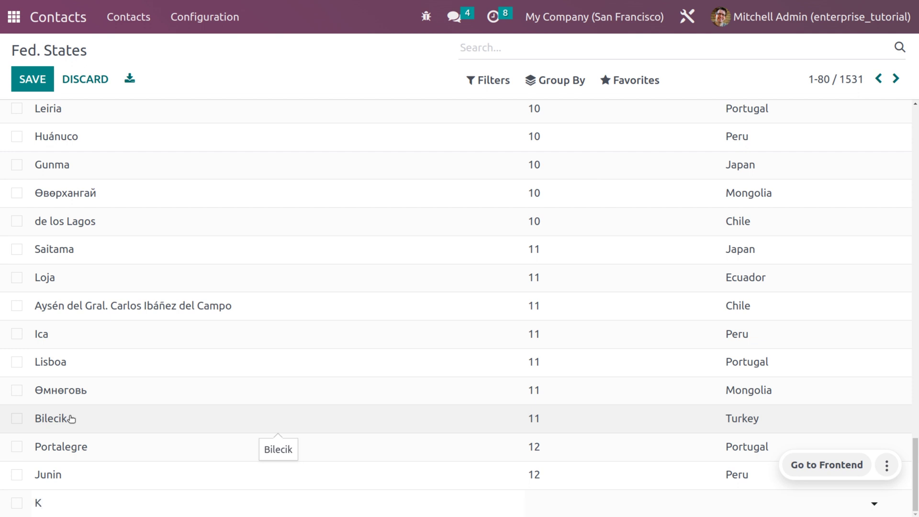
type("Kerala")
left_click(544, 497)
type("56")
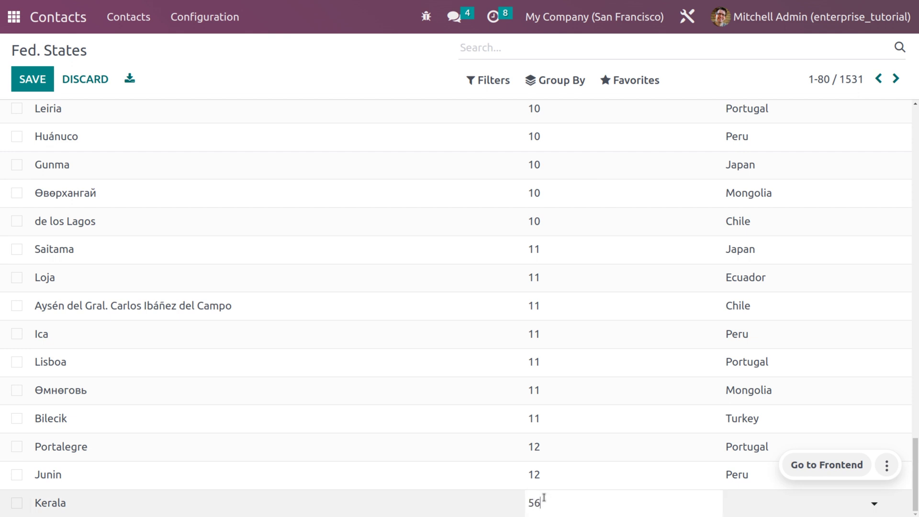
left_click(746, 502)
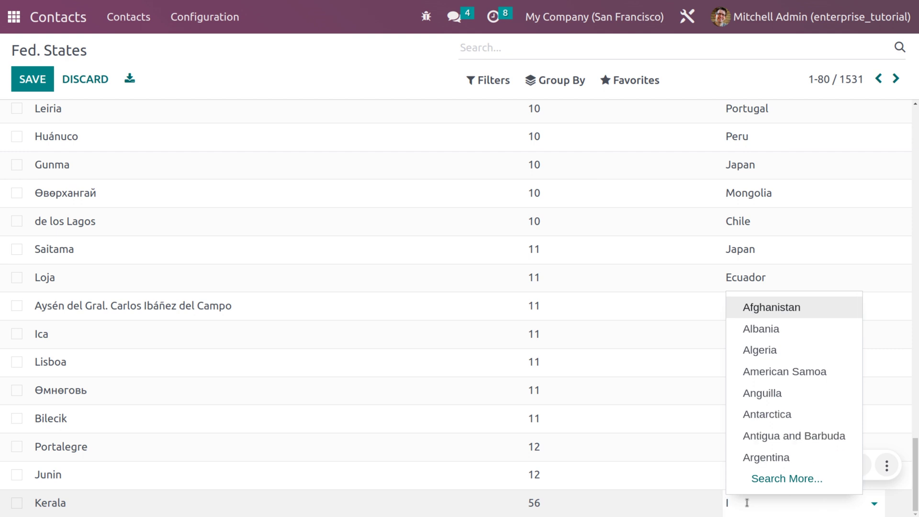
type("India")
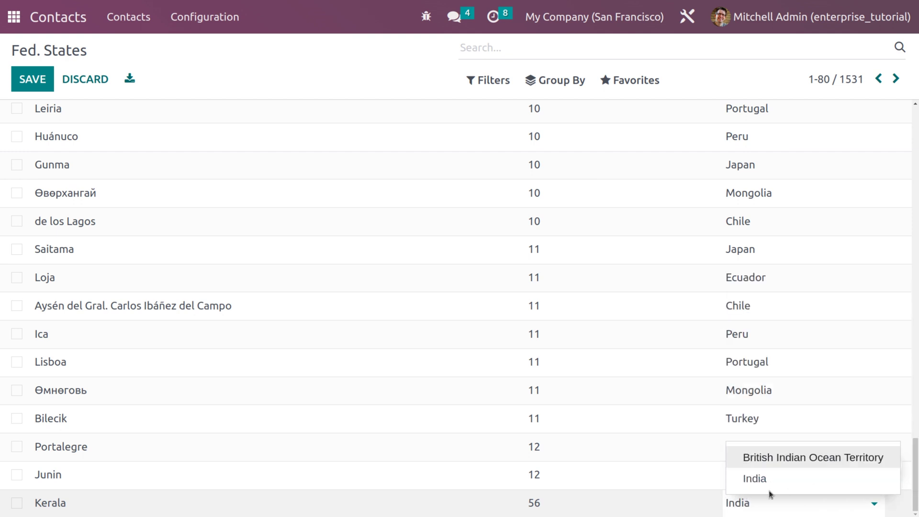
left_click(780, 485)
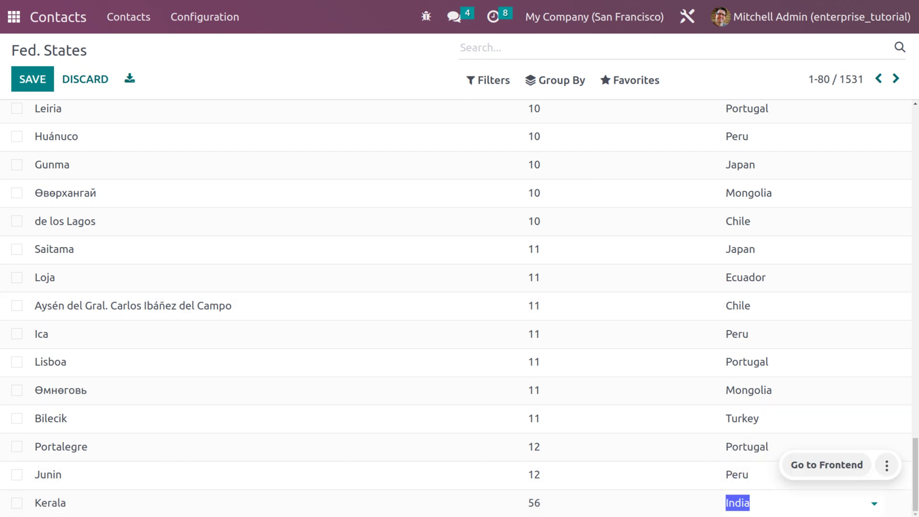
left_click(41, 79)
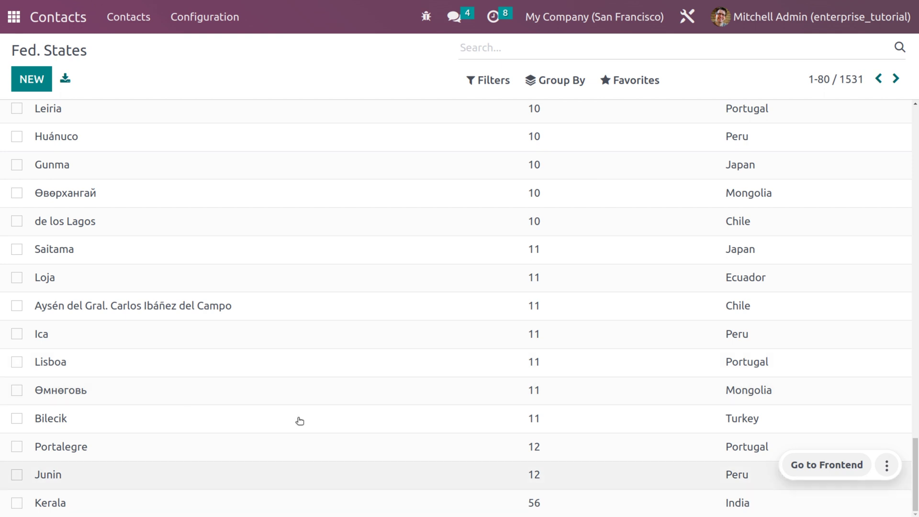
left_click(183, 28)
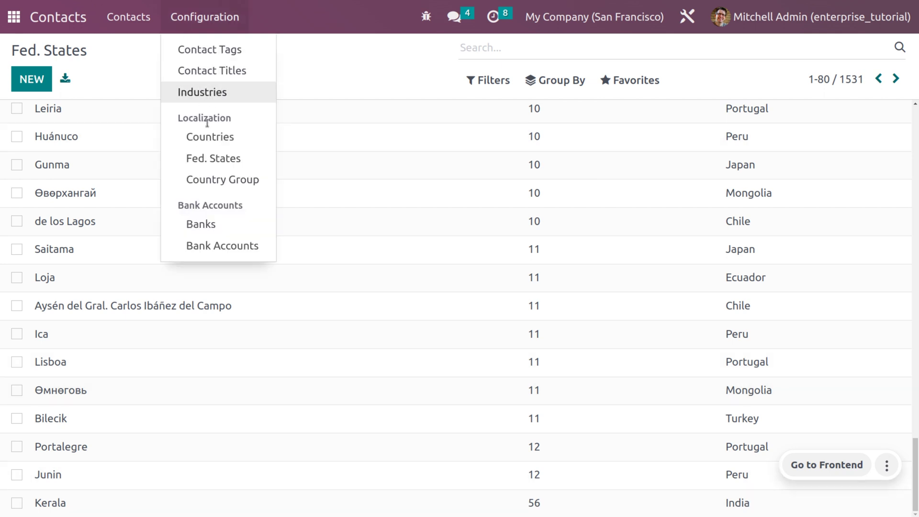
Create the country group 'India' linked to the pricelist for loyal customer and save it.
left_click(224, 182)
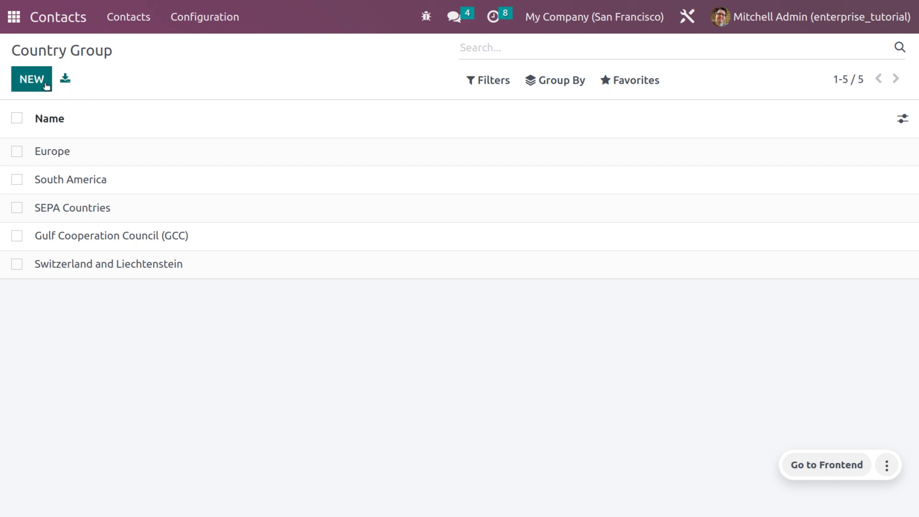
left_click(46, 84)
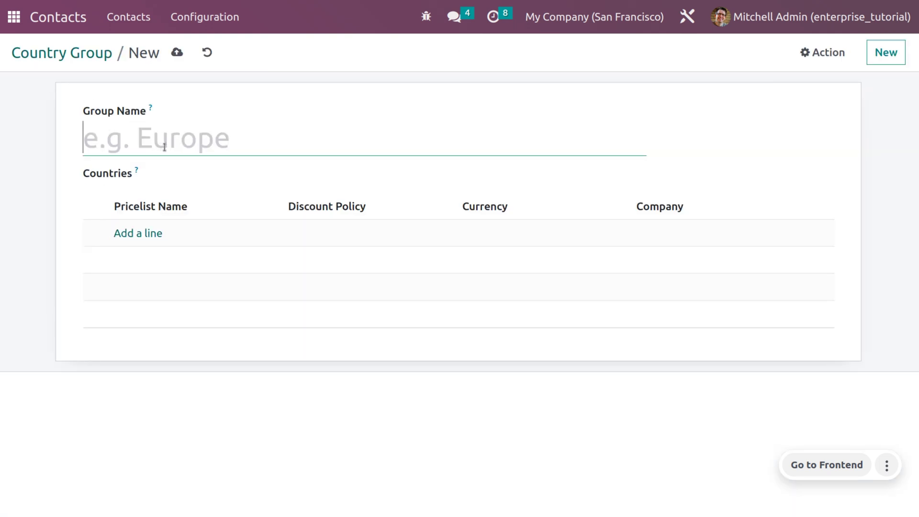
type("India")
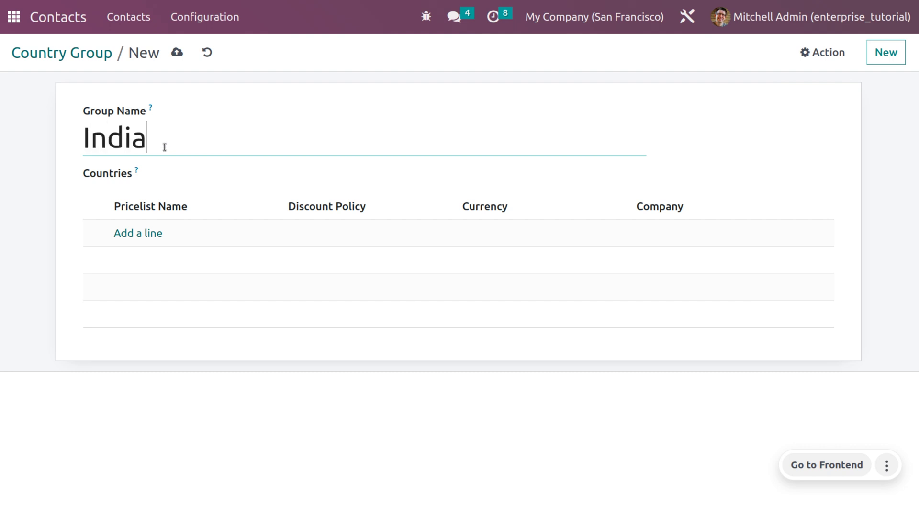
left_click(137, 233)
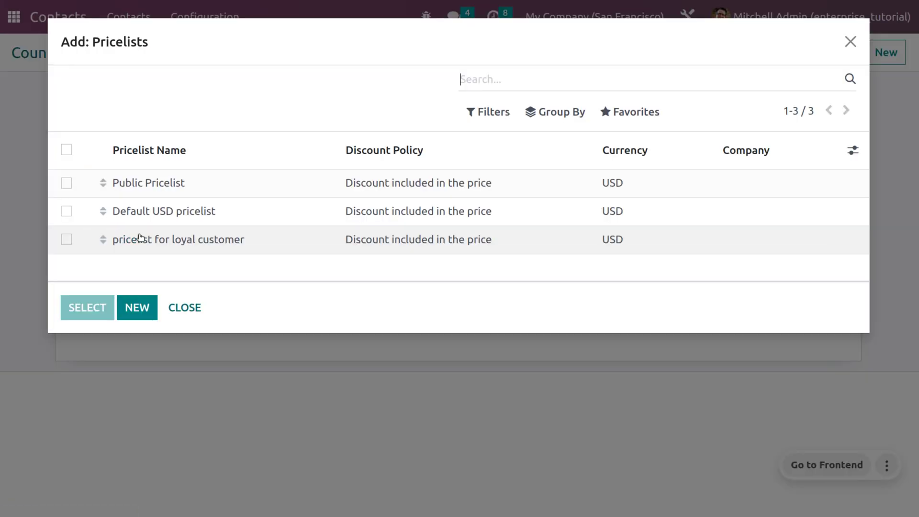
left_click(66, 240)
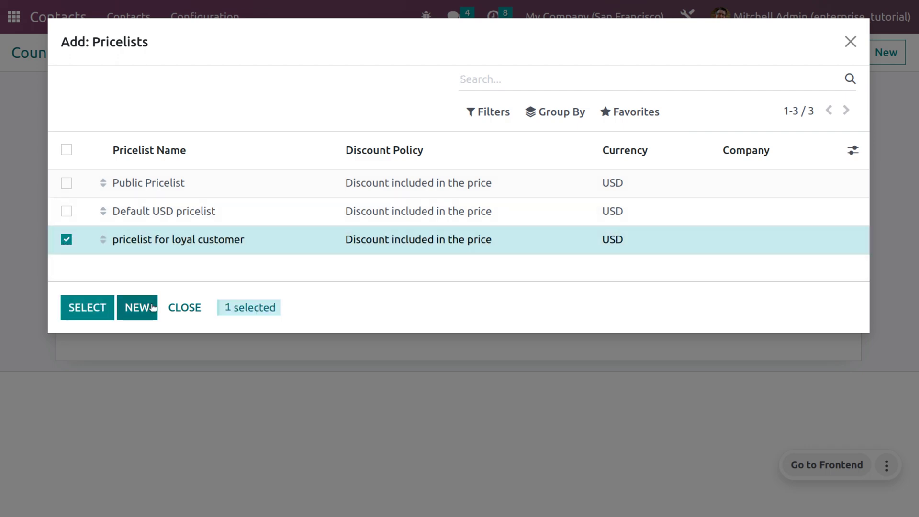
left_click(88, 316)
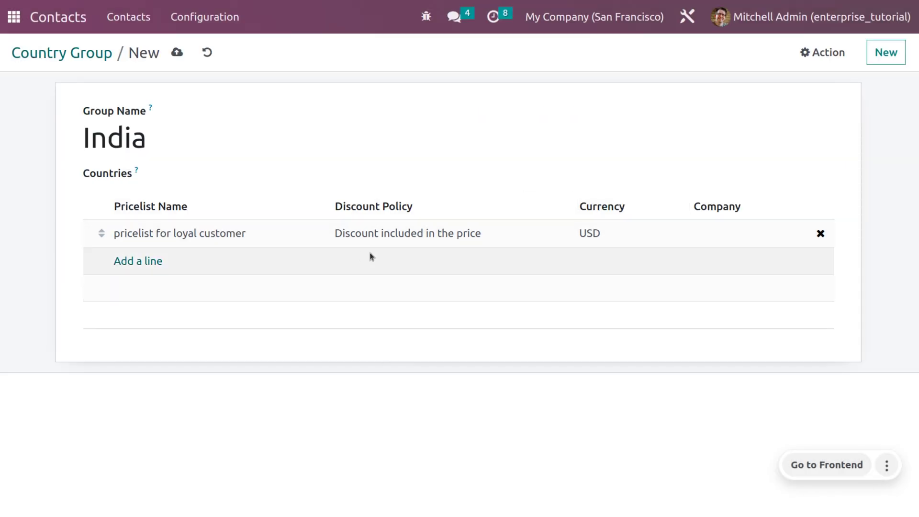
left_click(177, 52)
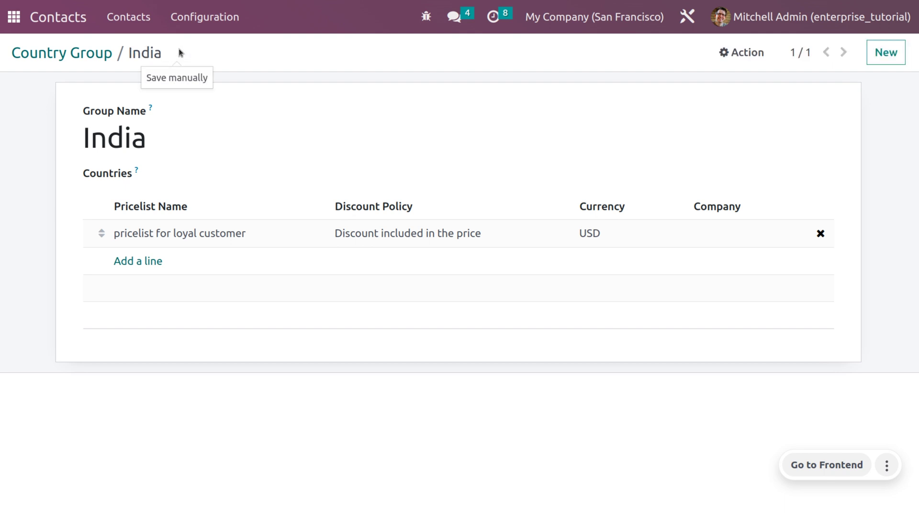
Start a new bank named 'South Indian' with identifier code 789 and a street address.
left_click(225, 14)
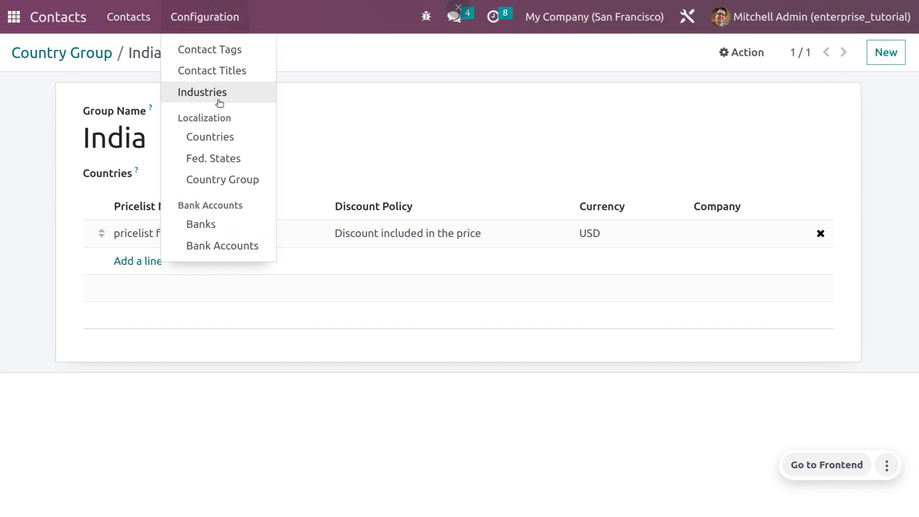
left_click(235, 223)
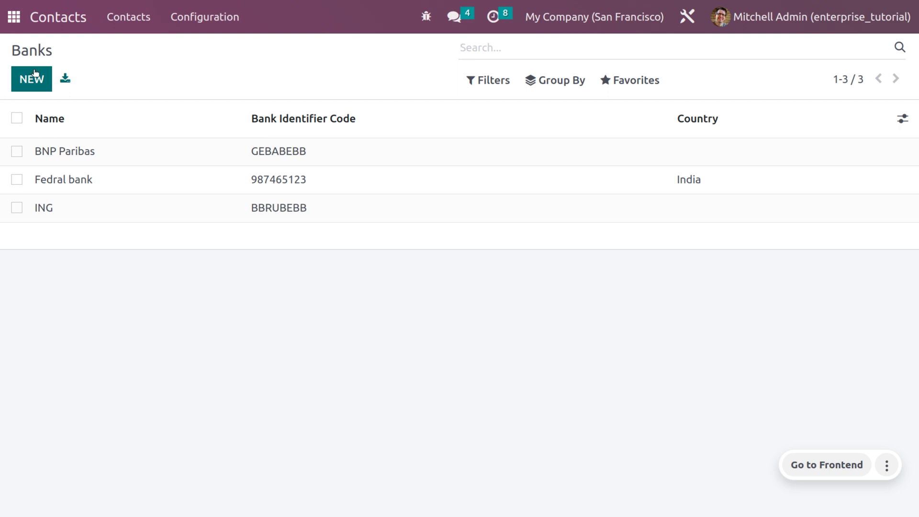
left_click(36, 73)
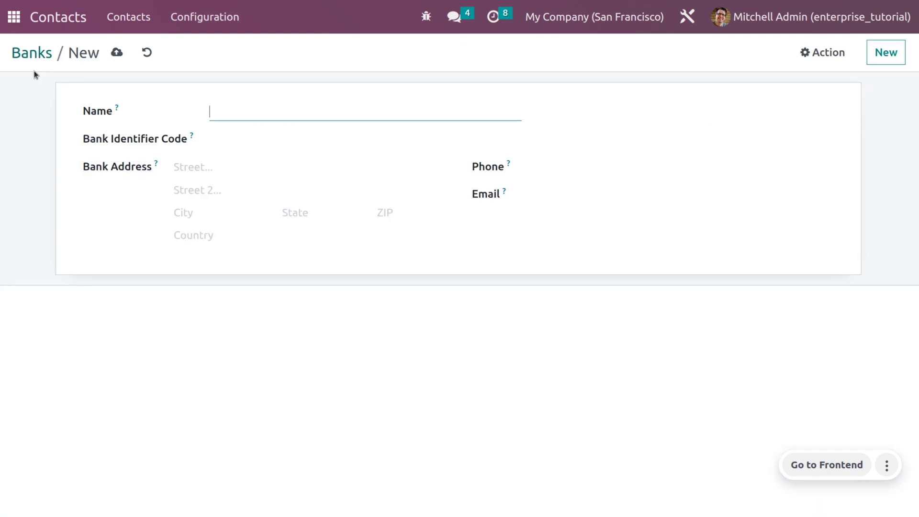
type("South Indian")
left_click(232, 137)
type("789")
left_click(232, 165)
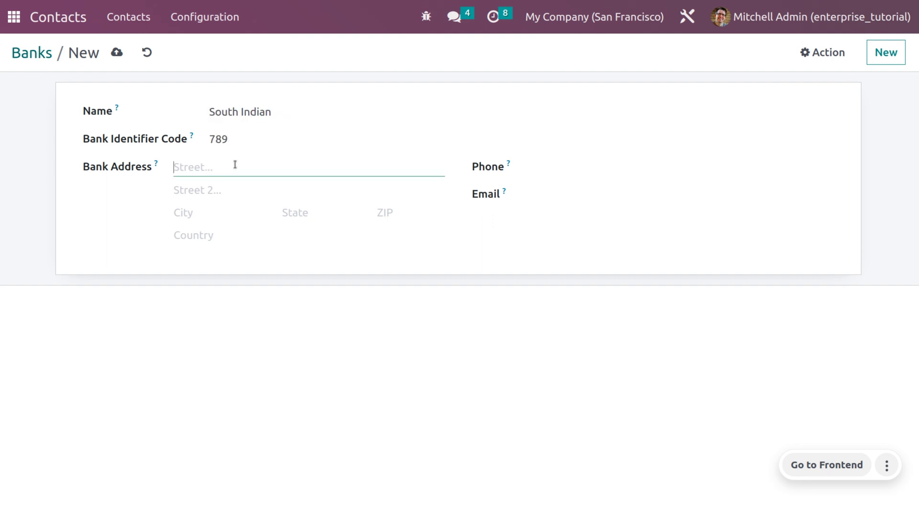
type("south indianIndia")
Set the bank's country to India and state Kerala (IN), add phone and e-mail, and save.
left_click(304, 211)
type("kera")
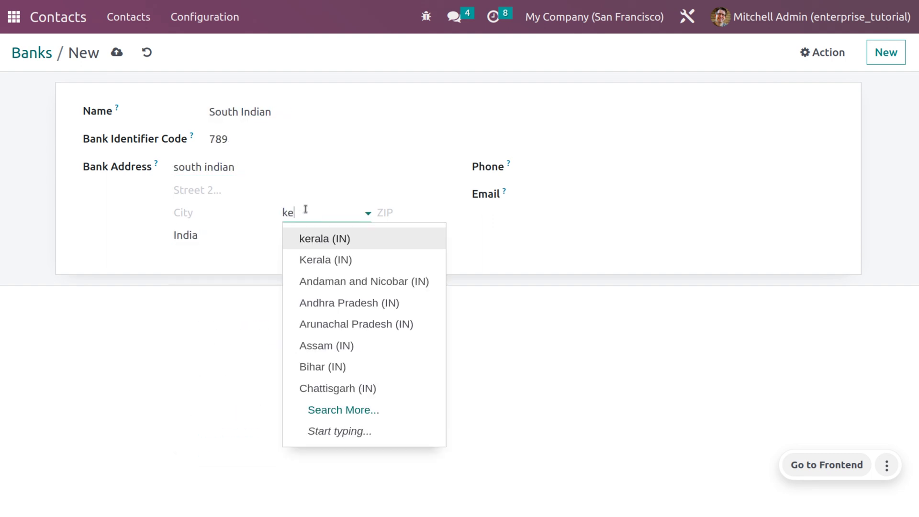
left_click(357, 266)
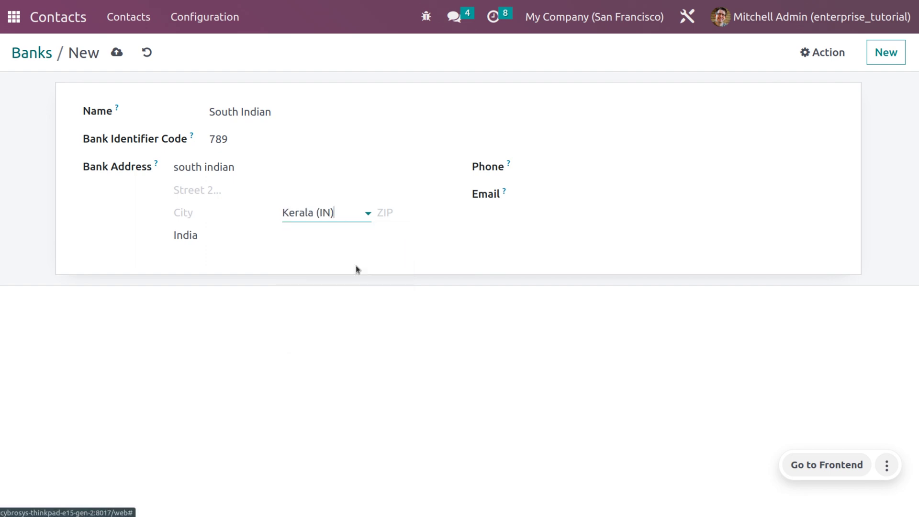
left_click(579, 167)
left_click(553, 200)
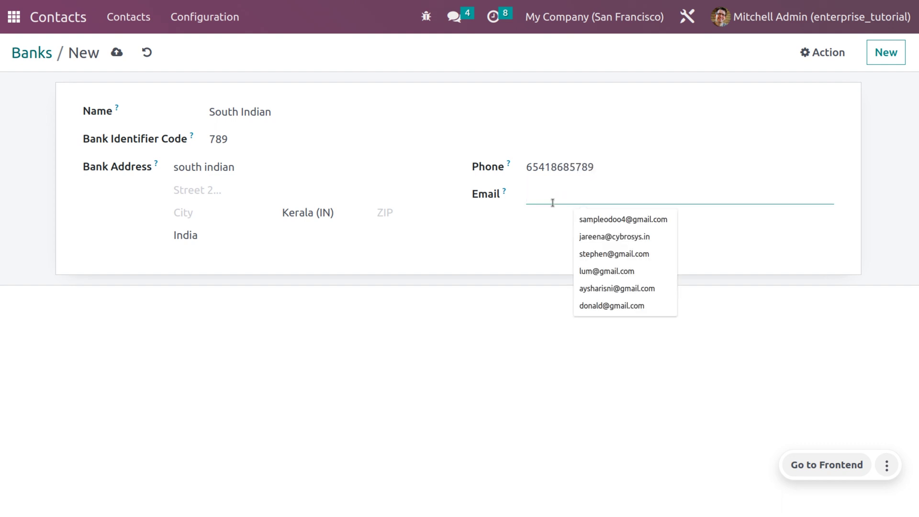
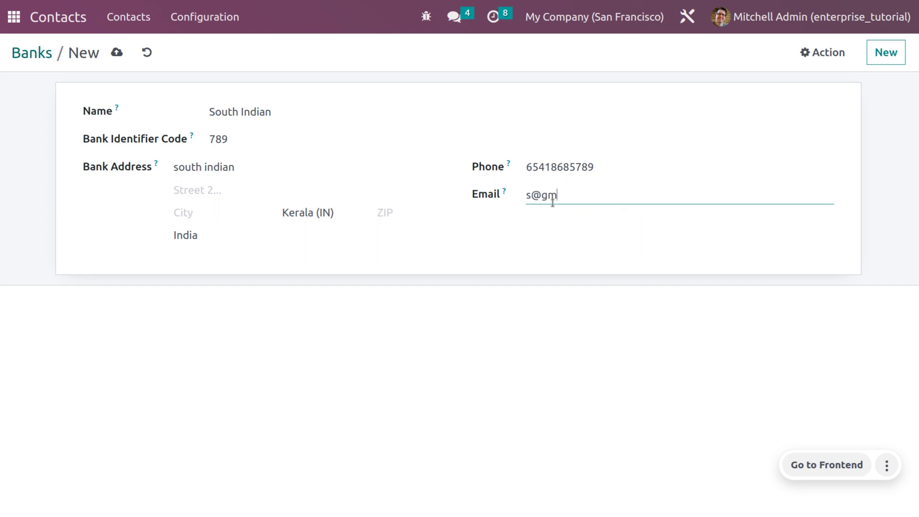
left_click(110, 54)
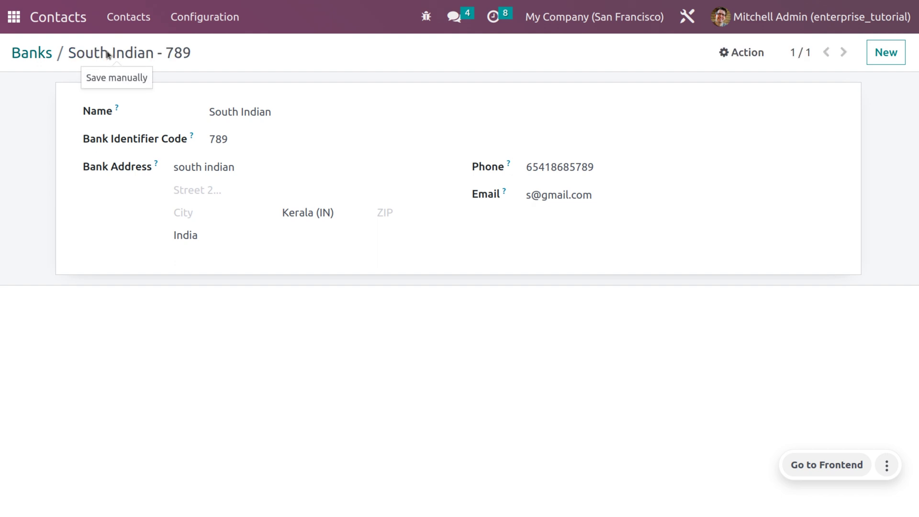
left_click(210, 14)
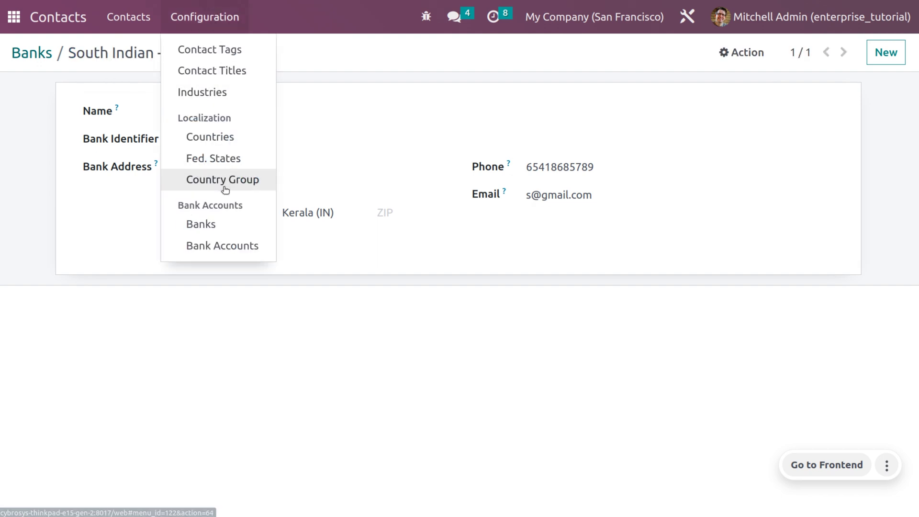
Start a new bank account with its account number and a newly created account holder contact.
left_click(222, 251)
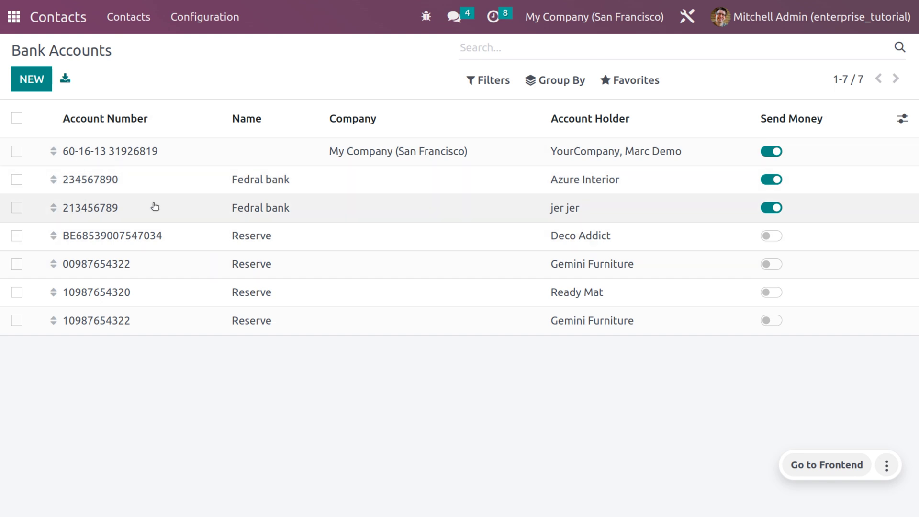
left_click(21, 83)
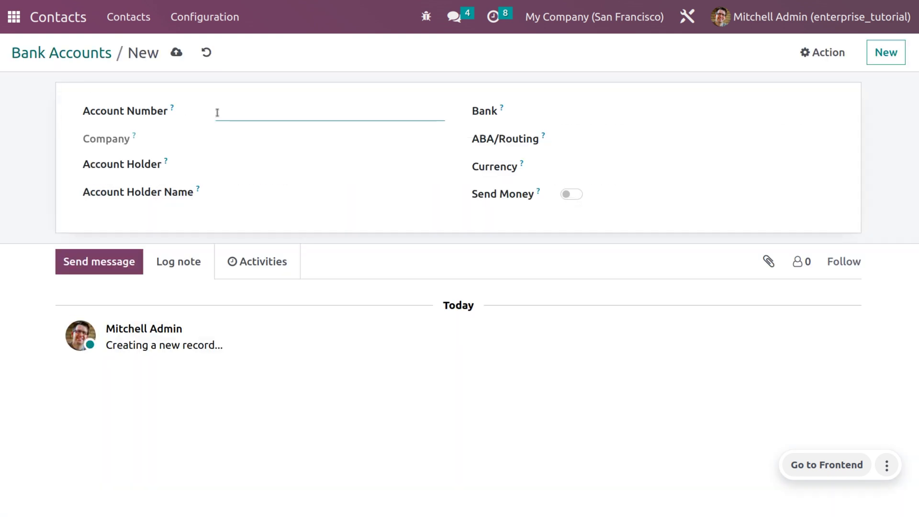
left_click(252, 166)
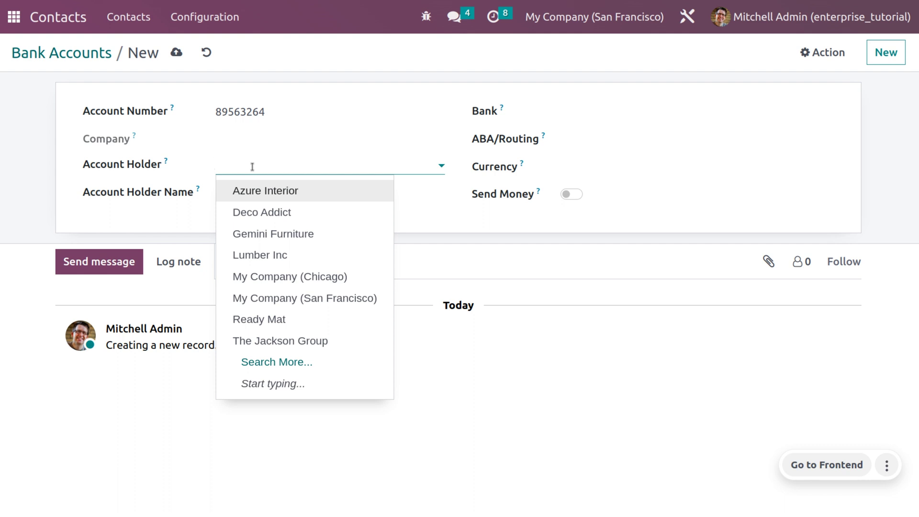
type("Rossy")
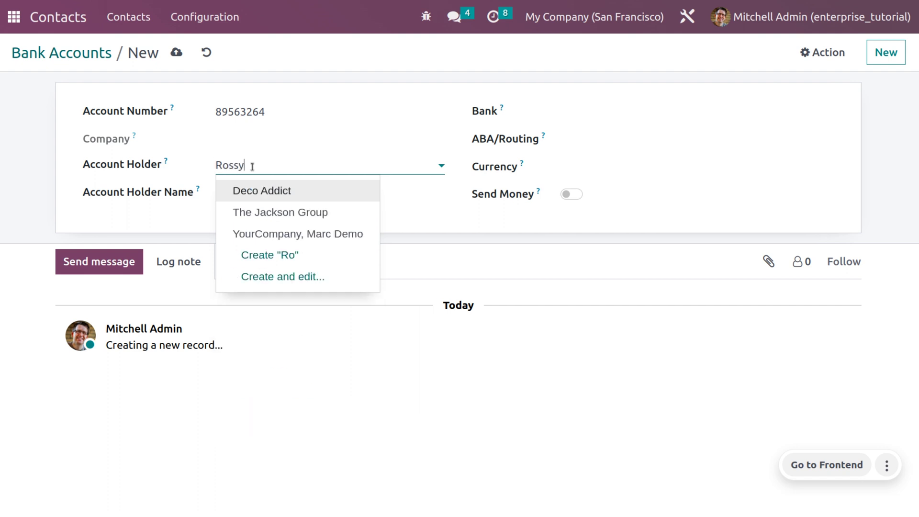
left_click(288, 199)
left_click(259, 198)
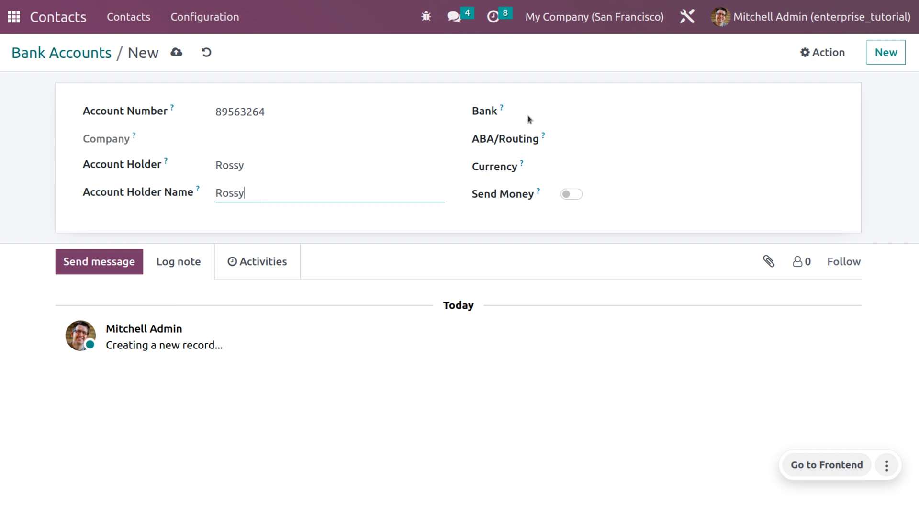
Set the account's bank to South Indian - 789, currency USD, and enable Send Money.
left_click(586, 111)
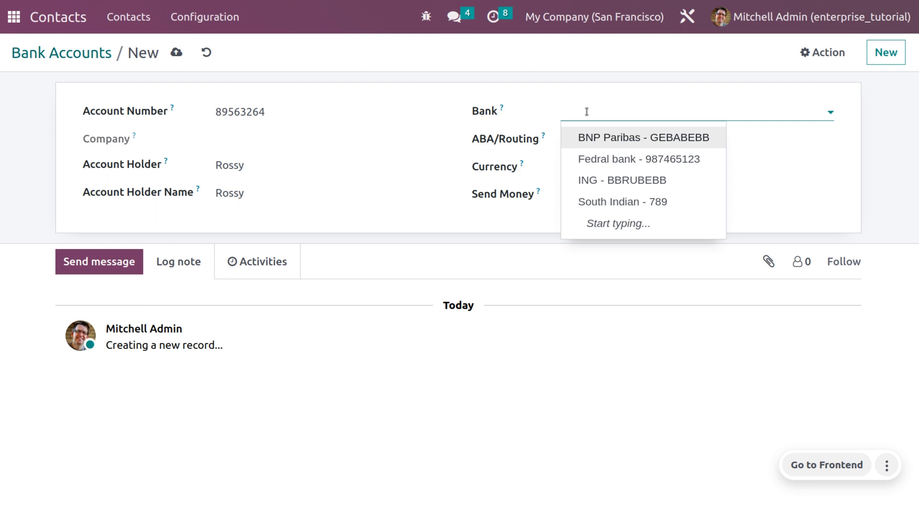
left_click(595, 202)
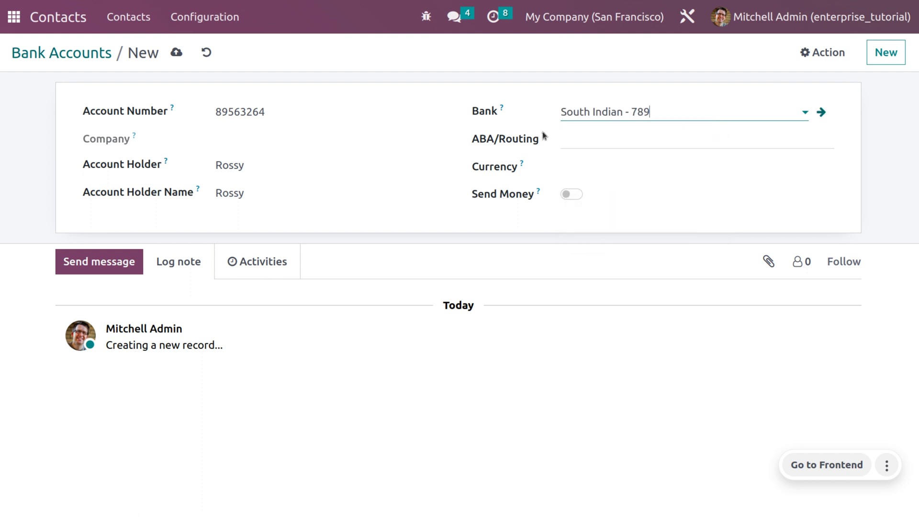
mouse_move(545, 136)
left_click(571, 168)
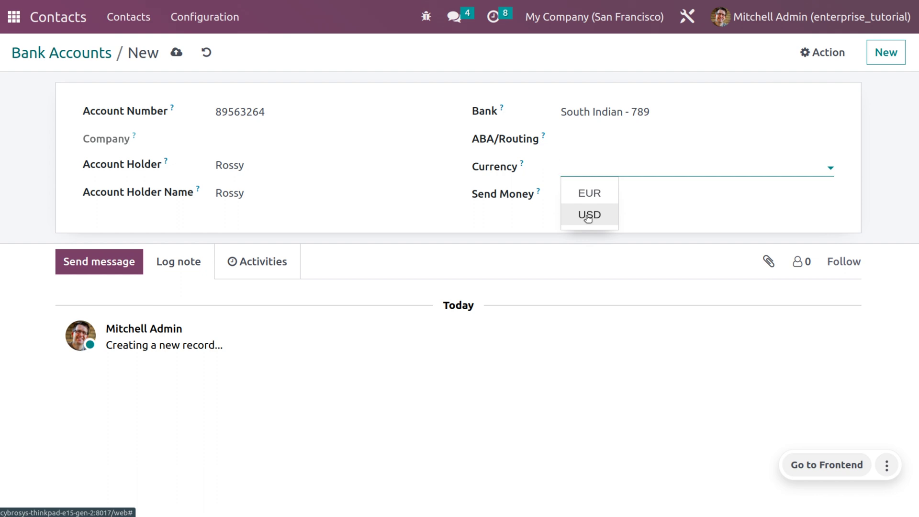
left_click(588, 215)
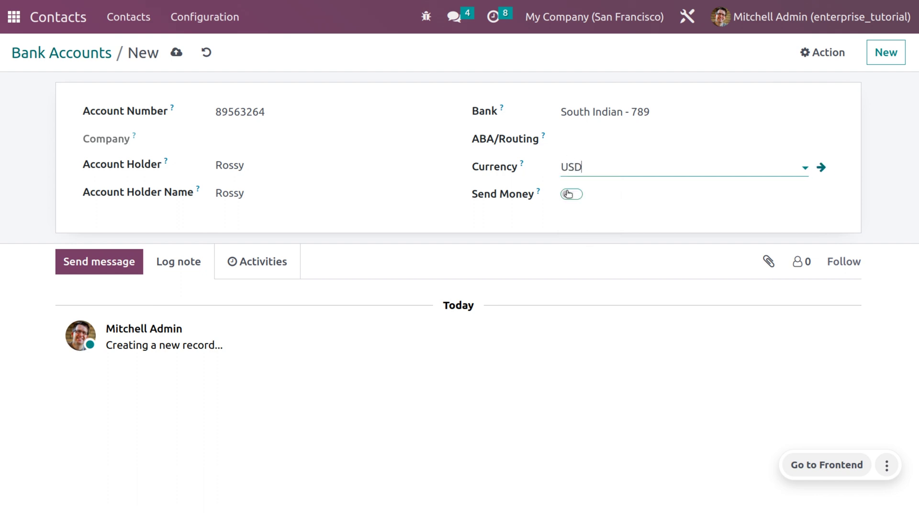
left_click(569, 194)
mouse_move(540, 194)
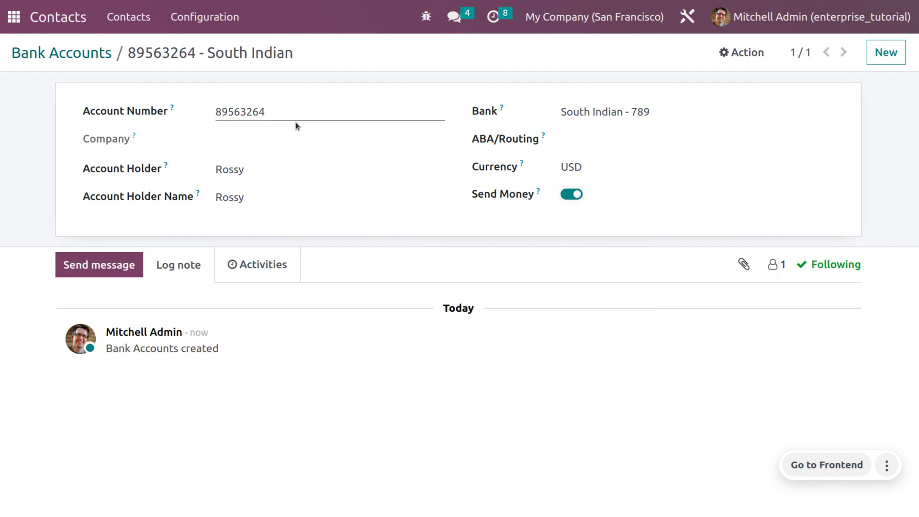
Search Contacts for the account holder's name and open their contact record.
left_click(110, 15)
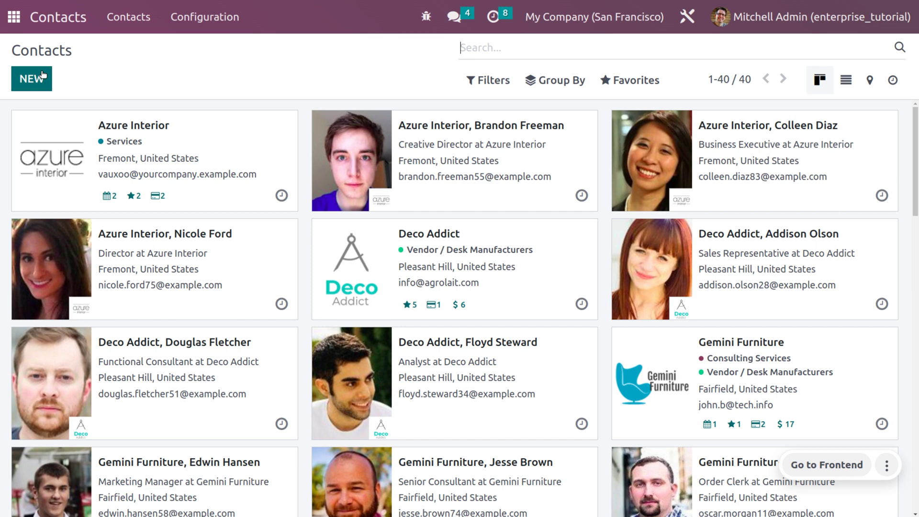
type("rossy")
key("Return")
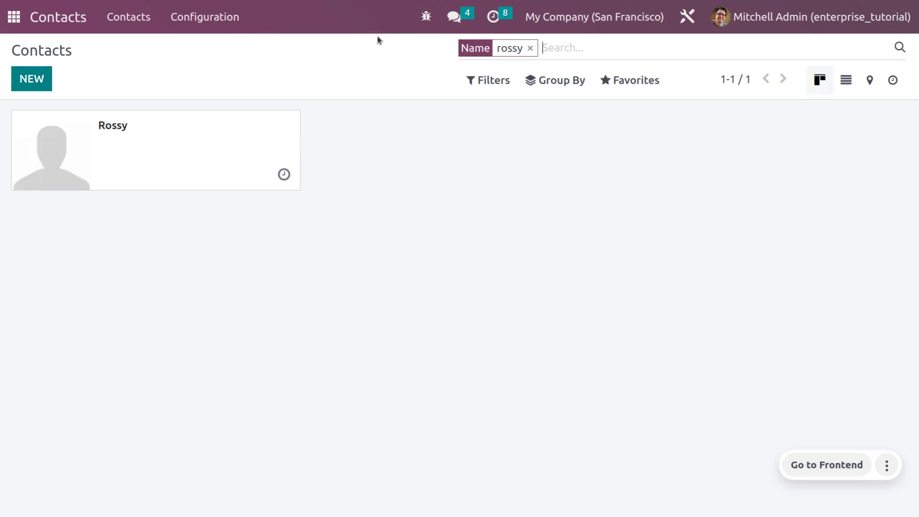
left_click(159, 157)
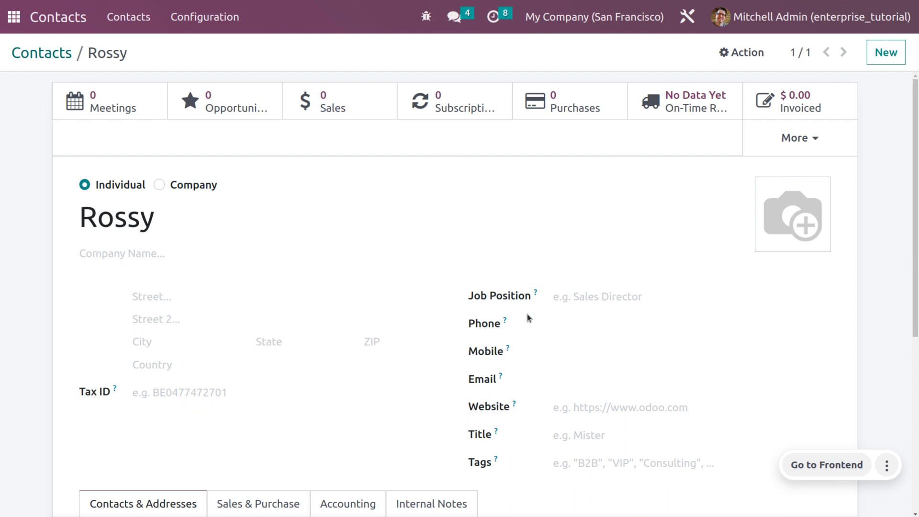
Give the contact the title Software Developer and the tag Software development / IT.
left_click(555, 296)
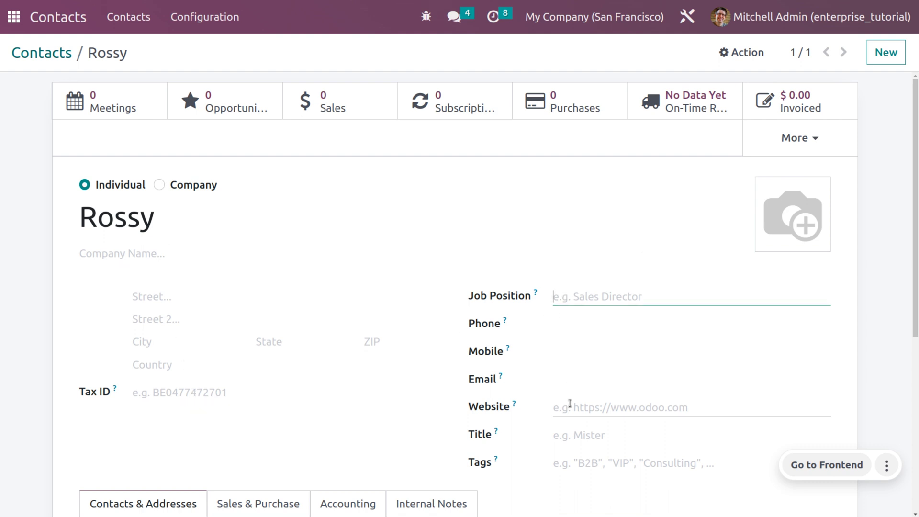
left_click(581, 435)
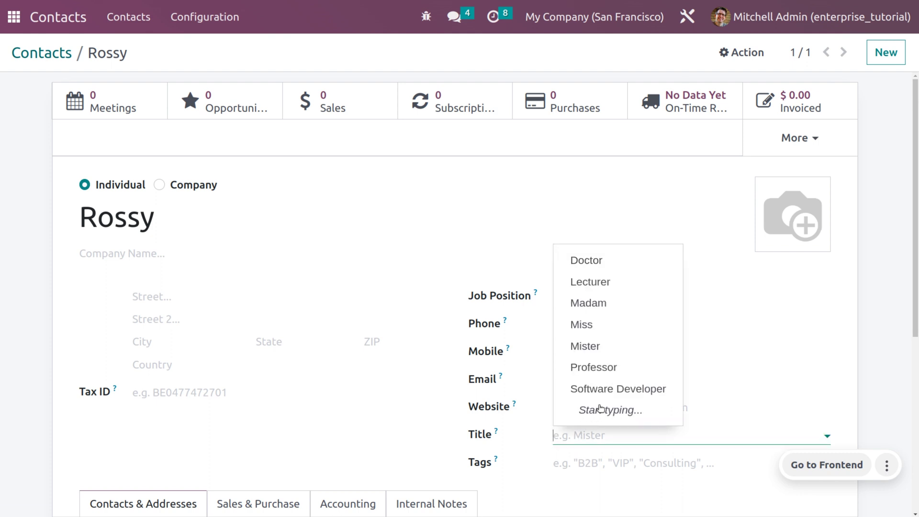
left_click(608, 389)
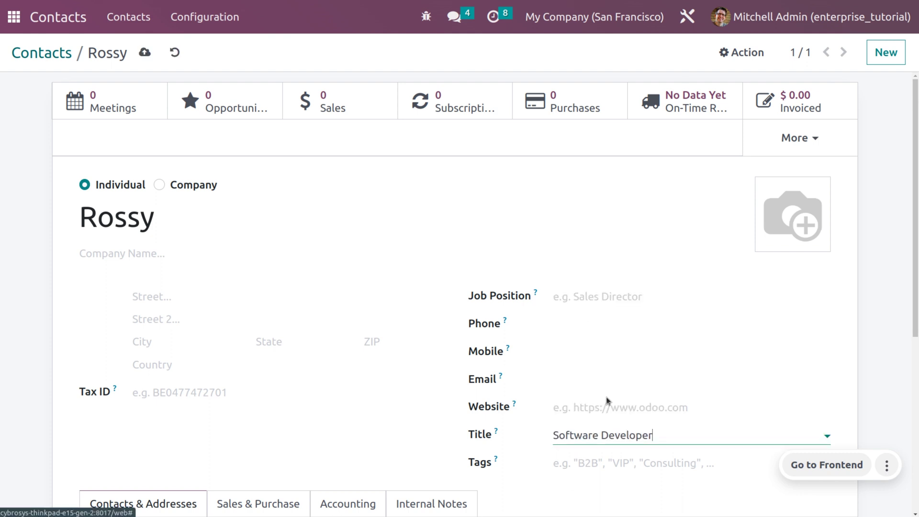
left_click(614, 463)
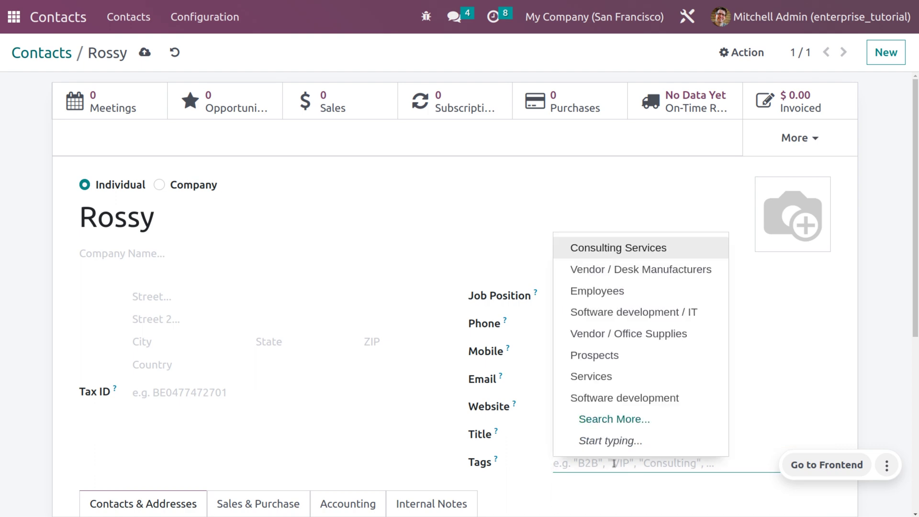
left_click(604, 313)
scroll(581, 382, "down", 3)
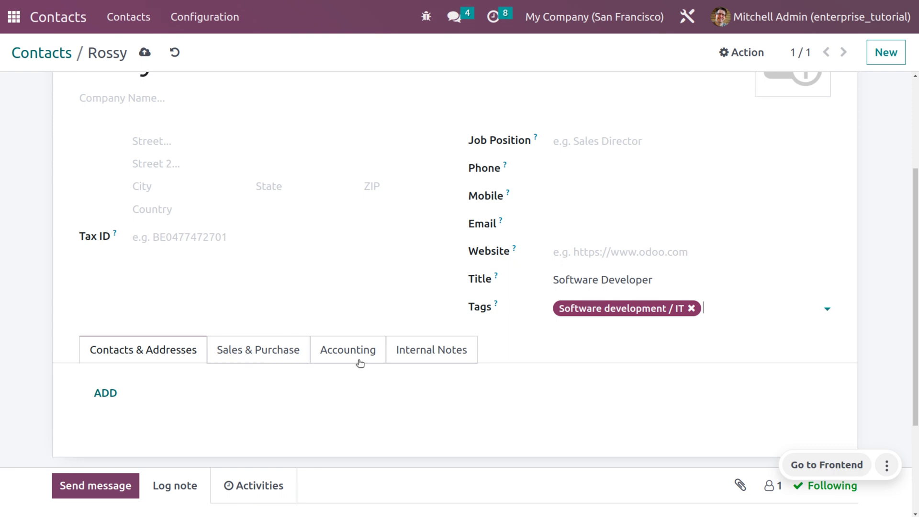
Check the contact's bank account in its Accounting details and save the contact.
left_click(343, 346)
scroll(254, 368, "down", 2)
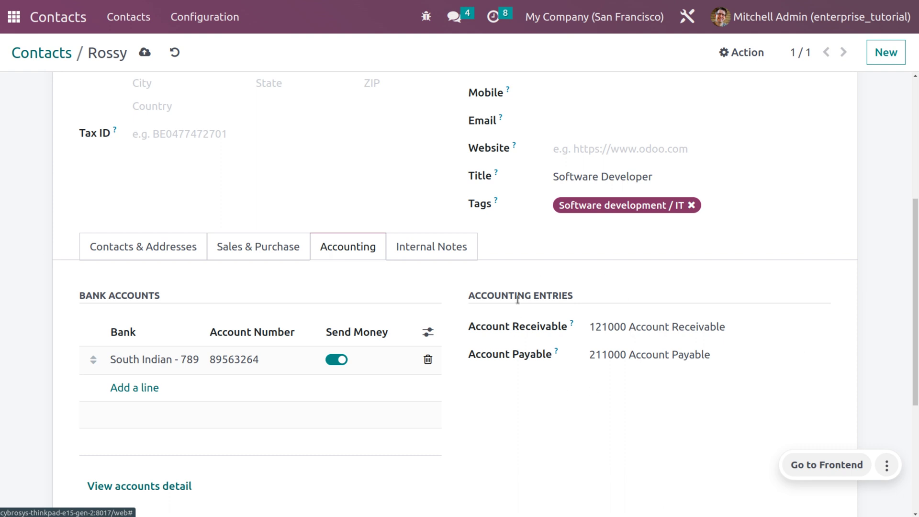
left_click(145, 52)
Switch from Contacts to the CRM app and bring up its Configuration menu.
left_click(198, 18)
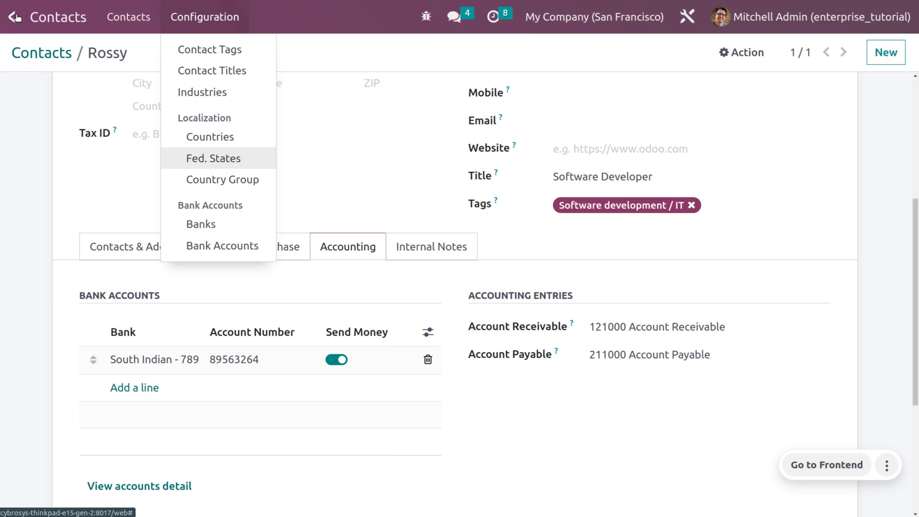
left_click(18, 17)
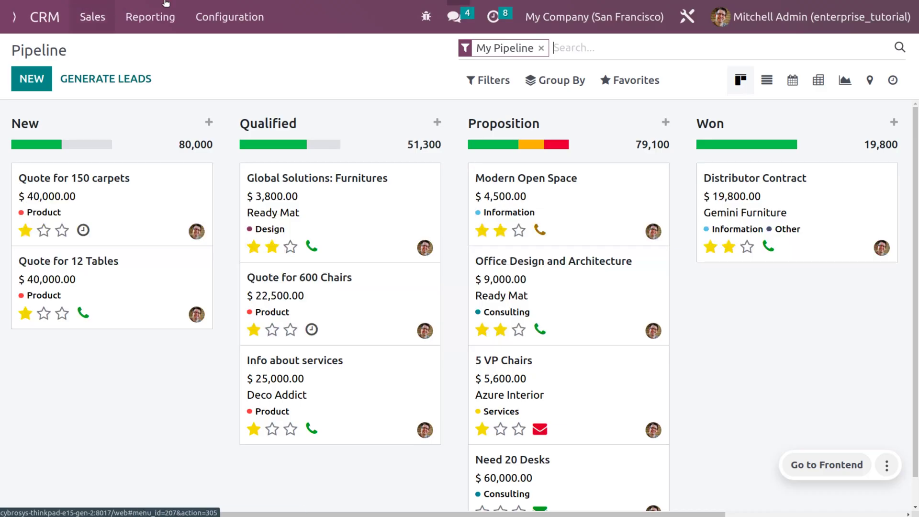
left_click(225, 16)
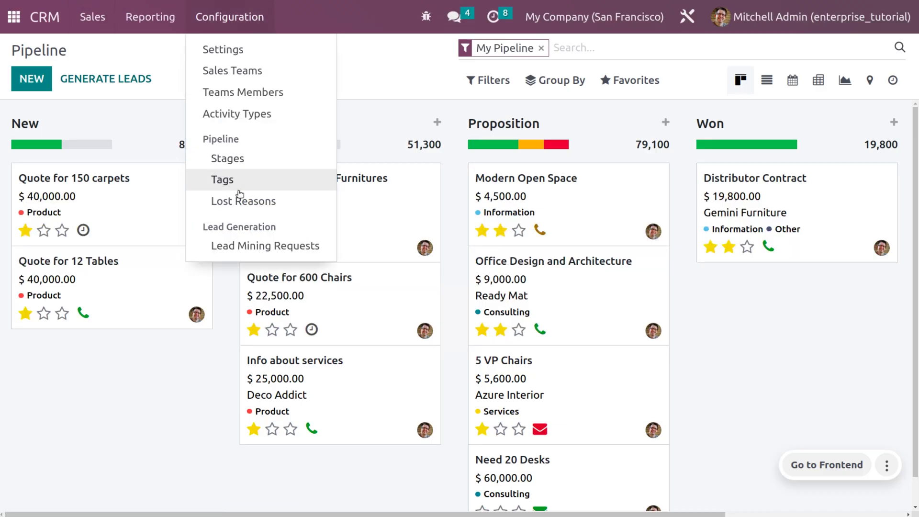
Create a new lead mining request for 3 companies in the United States and list its industries.
left_click(261, 248)
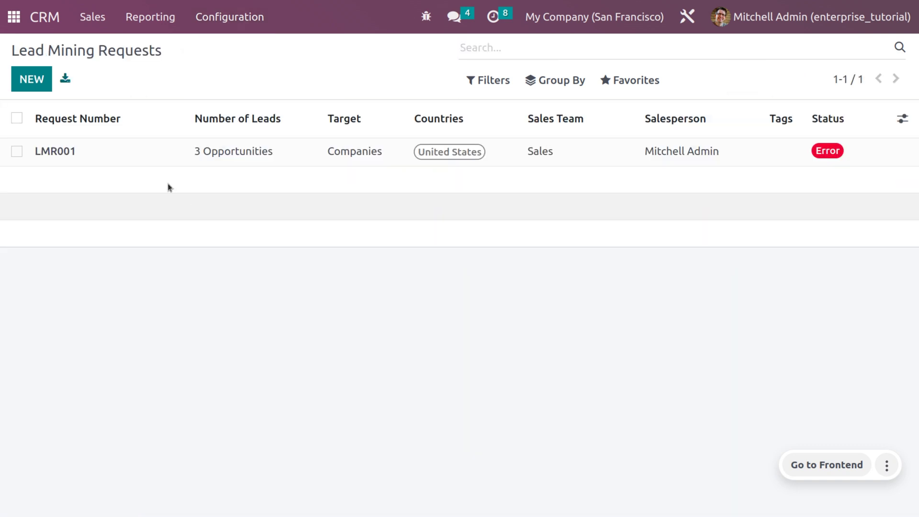
left_click(42, 83)
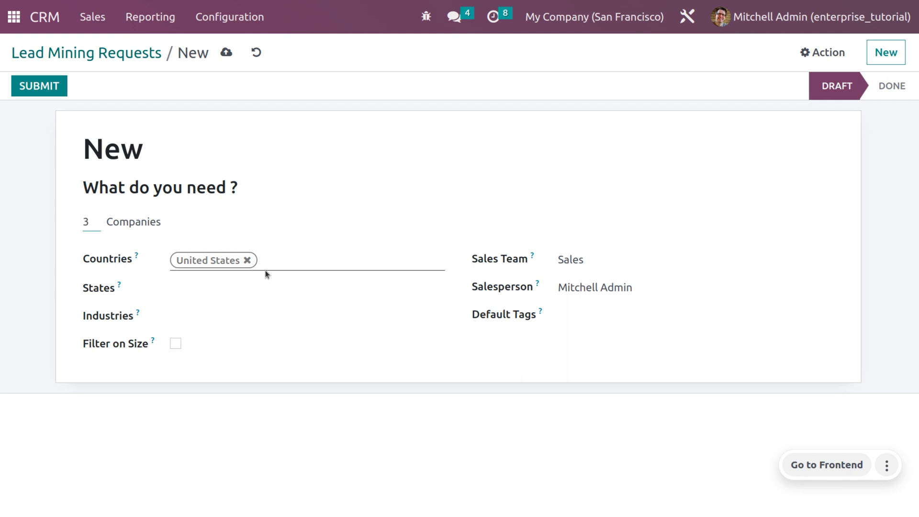
left_click(294, 315)
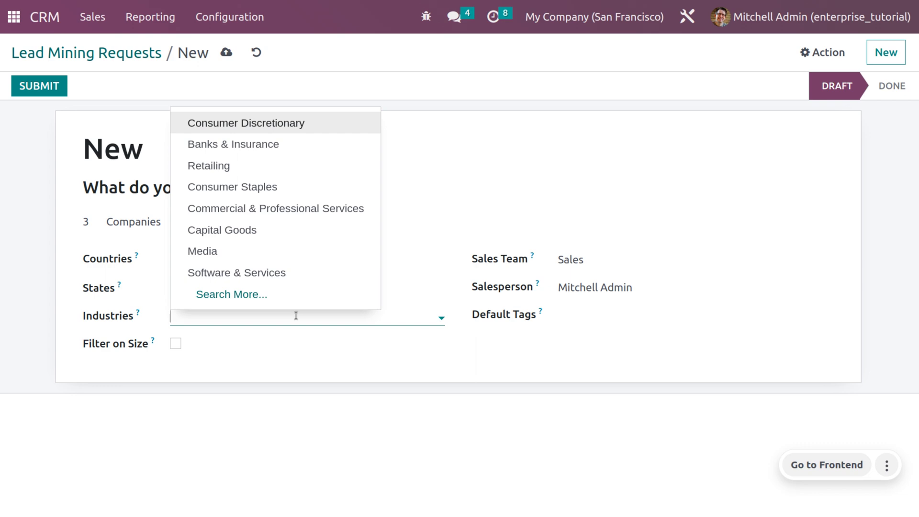
Select Media and Software & Services as the request's target industries.
left_click(252, 295)
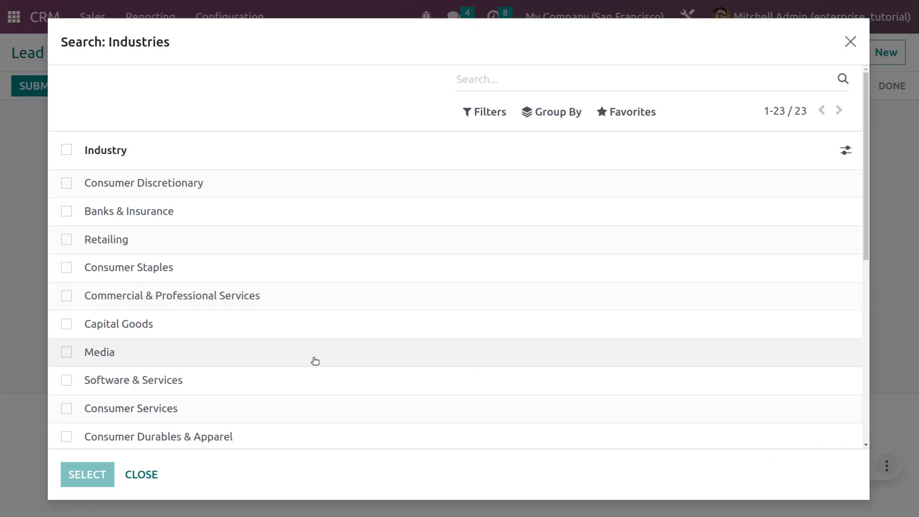
scroll(315, 361, "down", 8)
scroll(315, 361, "up", 1)
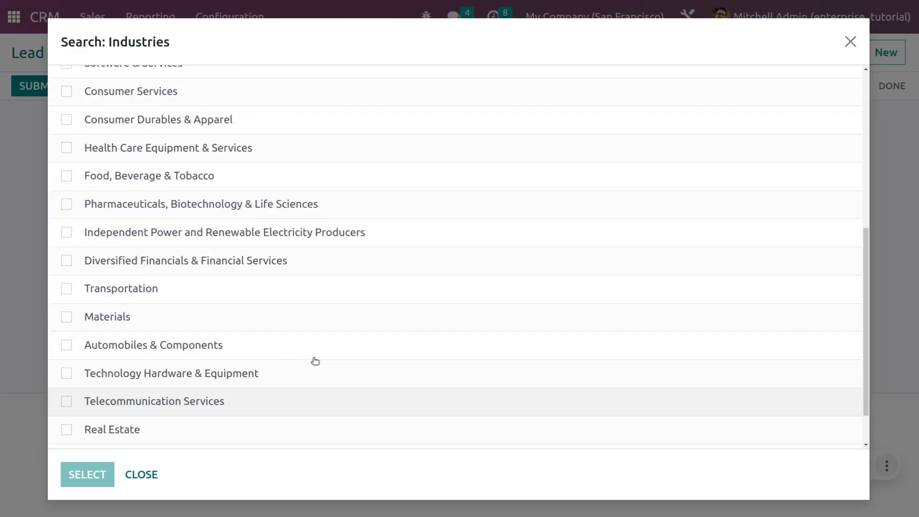
scroll(315, 361, "up", 8)
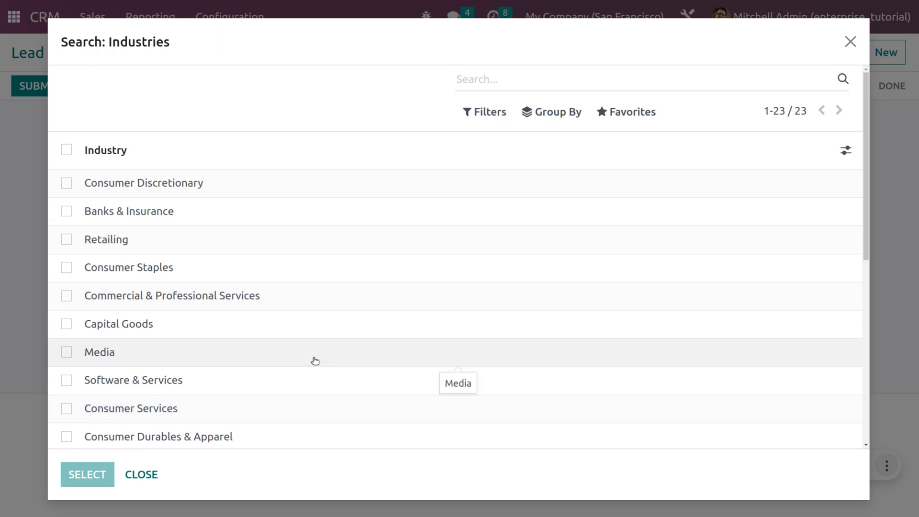
scroll(315, 361, "down", 7)
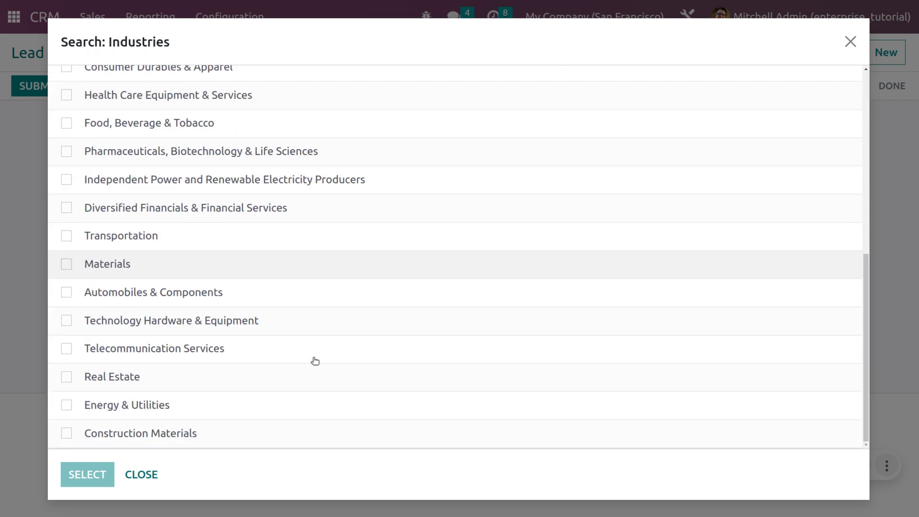
scroll(315, 361, "up", 8)
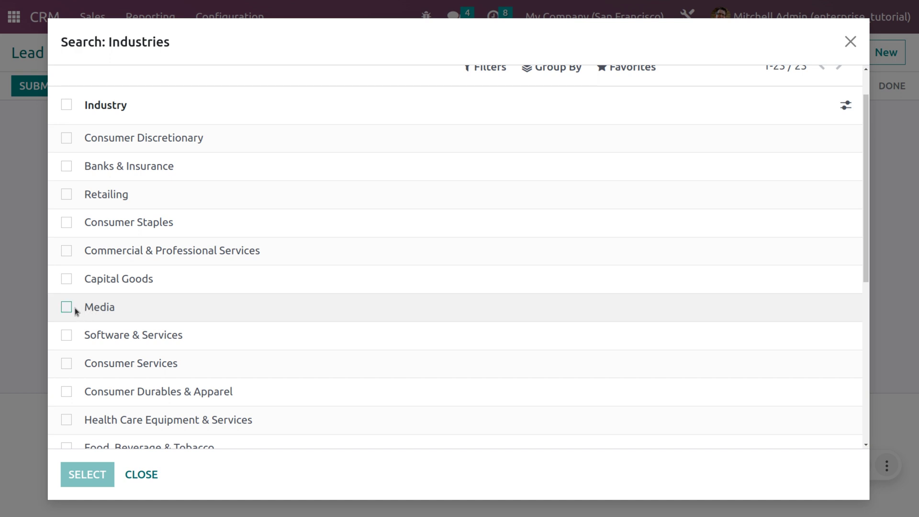
left_click(67, 307)
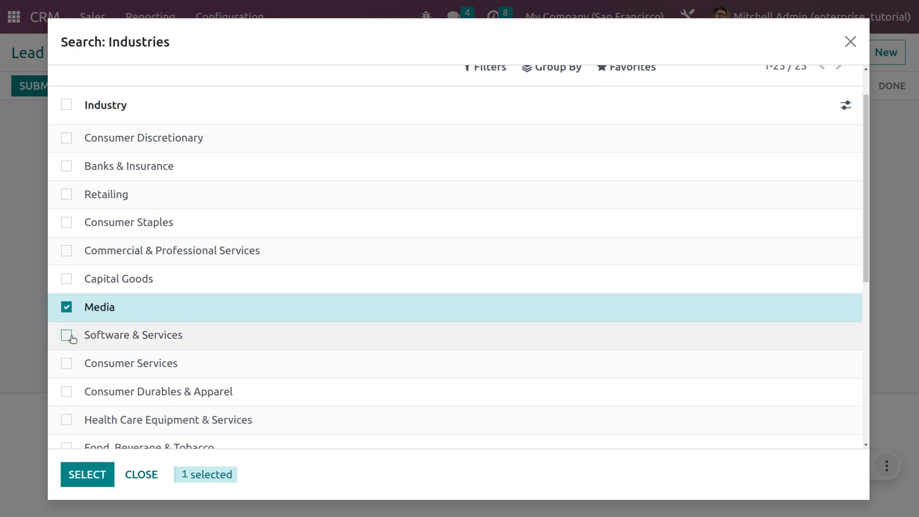
left_click(66, 335)
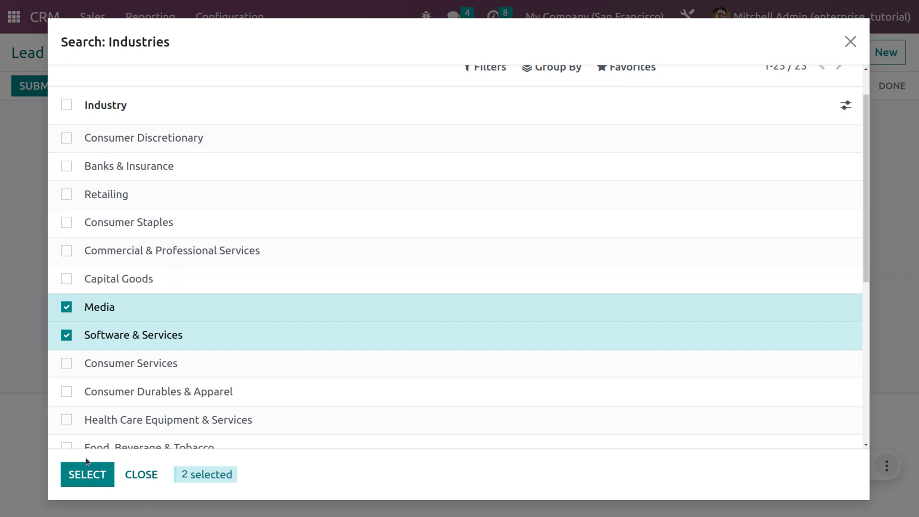
left_click(100, 480)
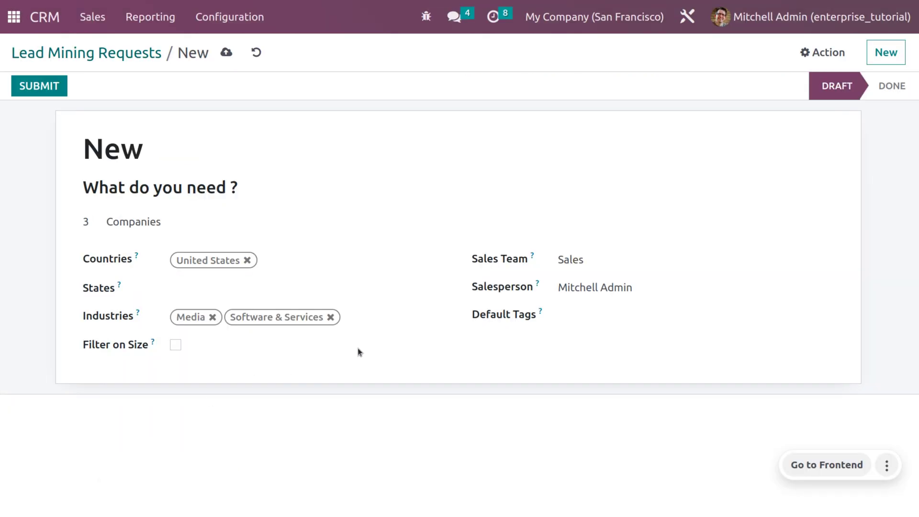
Save the lead mining request and submit it.
left_click(229, 52)
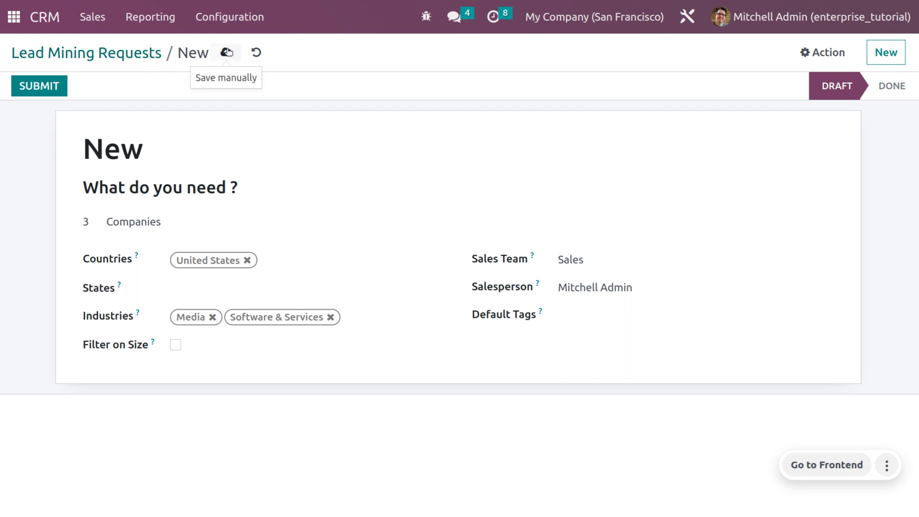
left_click(53, 79)
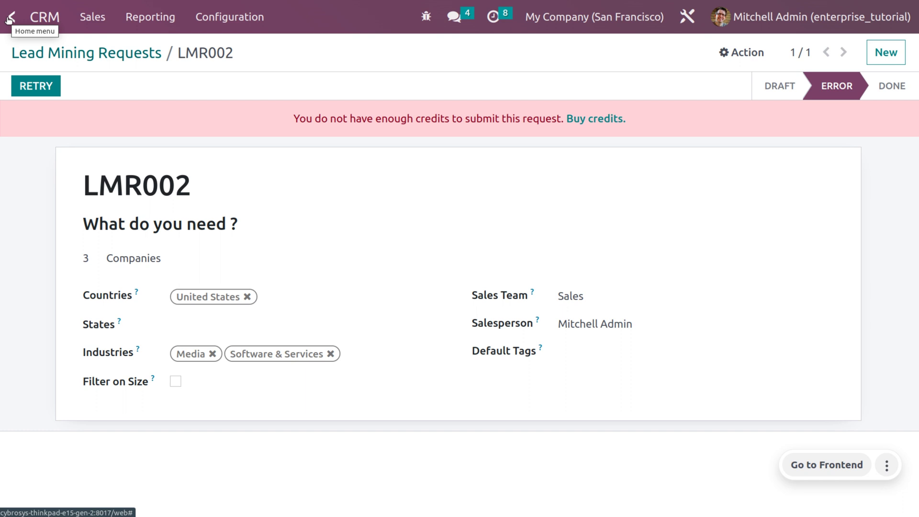
Open the Accounting app with 'ac' and go to its Fiscal Positions list.
left_click(10, 18)
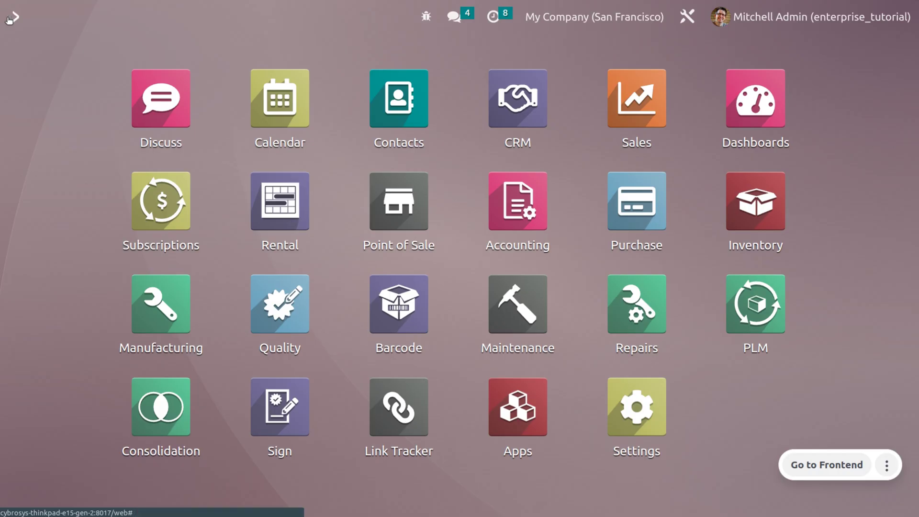
type("ac")
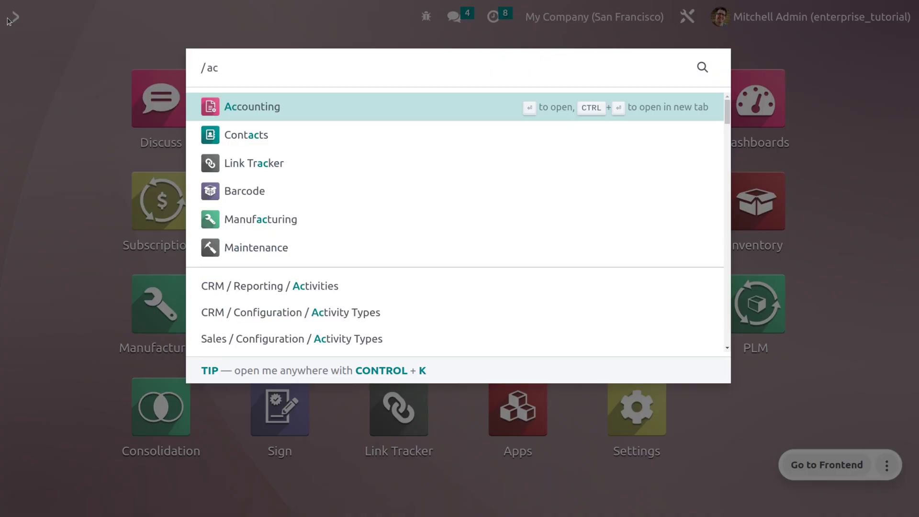
key("Return")
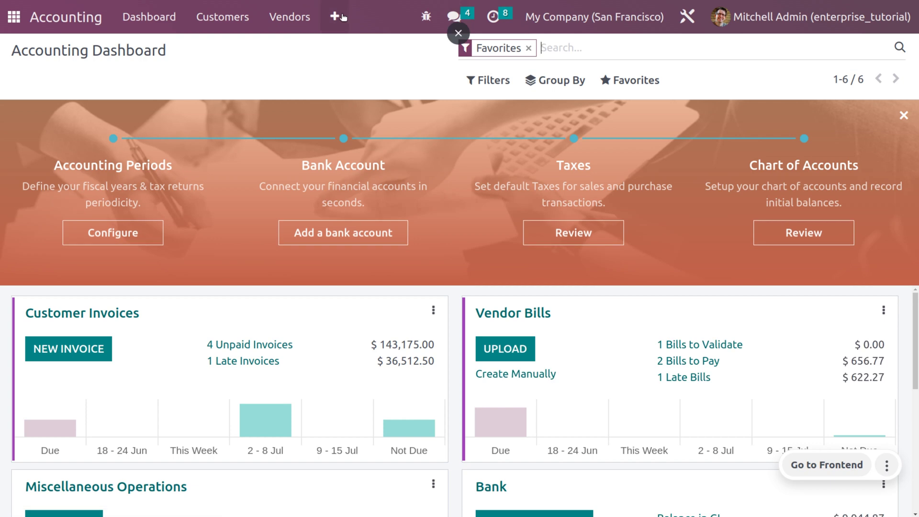
left_click(342, 17)
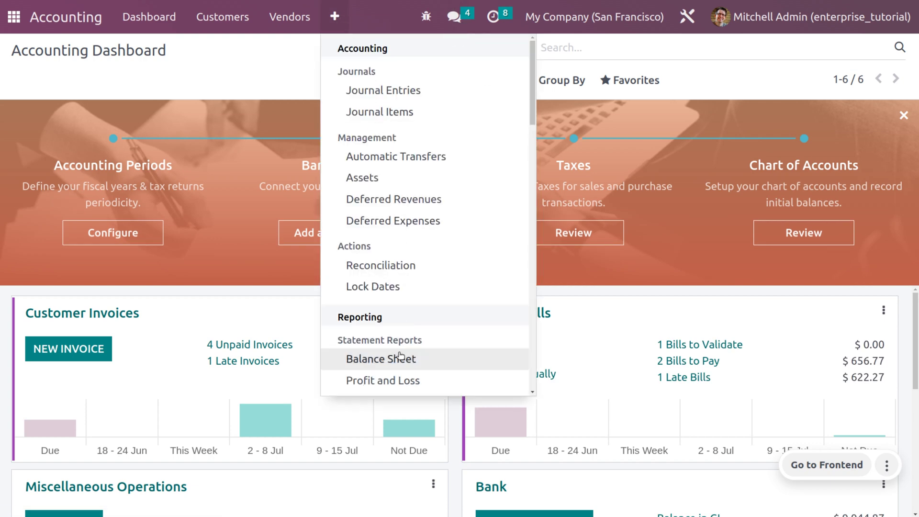
scroll(400, 355, "down", 8)
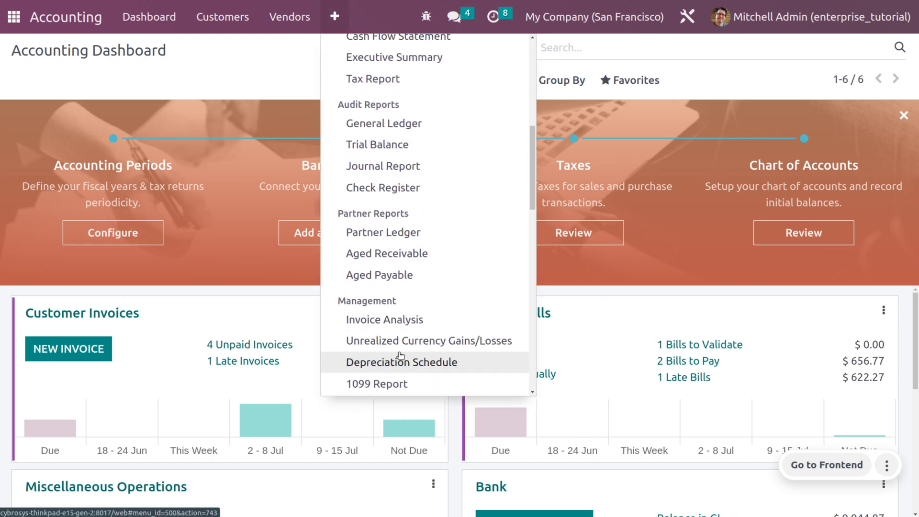
scroll(400, 355, "down", 5)
scroll(400, 356, "down", 5)
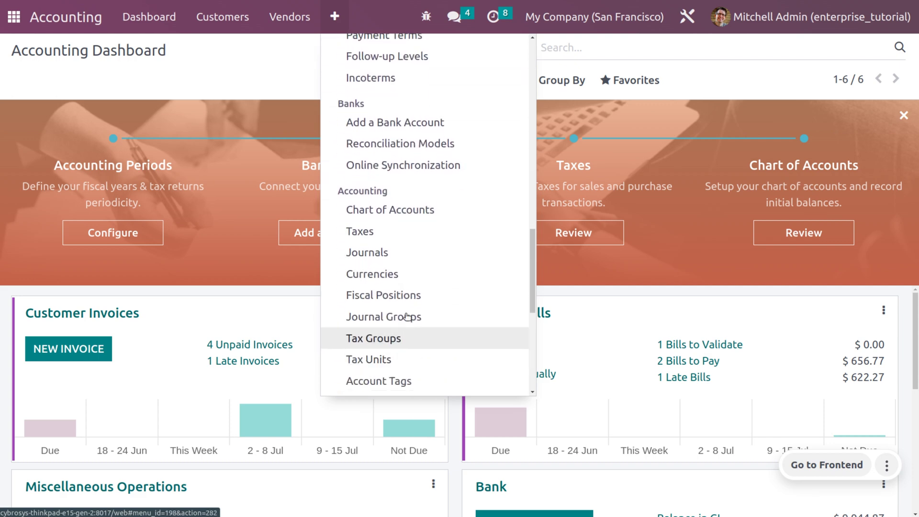
left_click(411, 296)
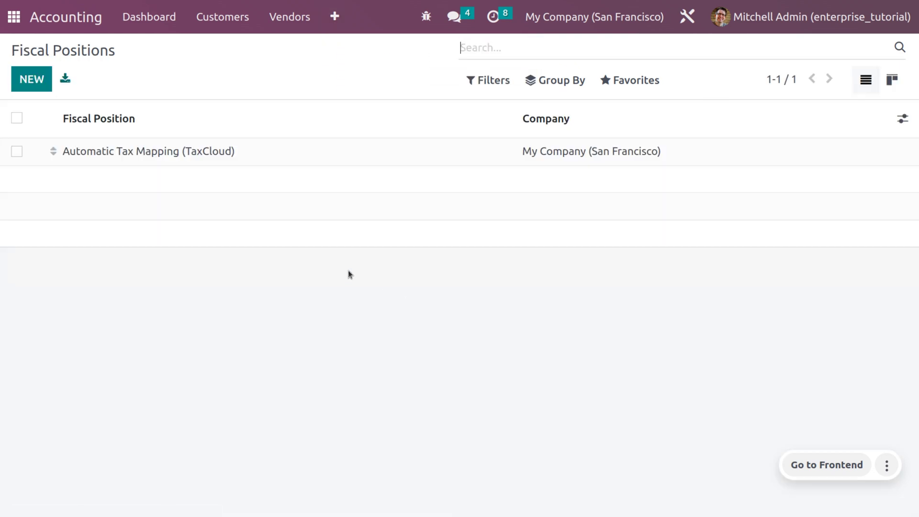
Give the Automatic Tax Mapping (TaxCloud) fiscal position the India country group and save it.
left_click(243, 159)
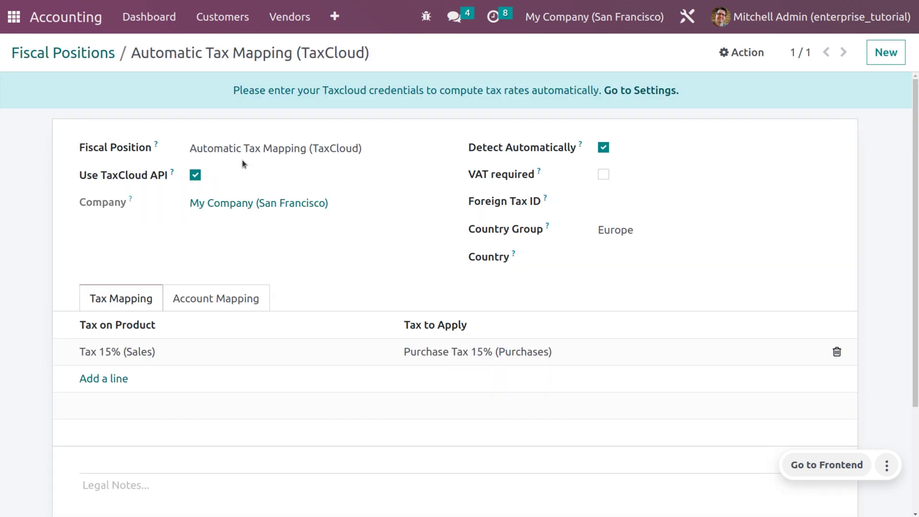
left_click(603, 149)
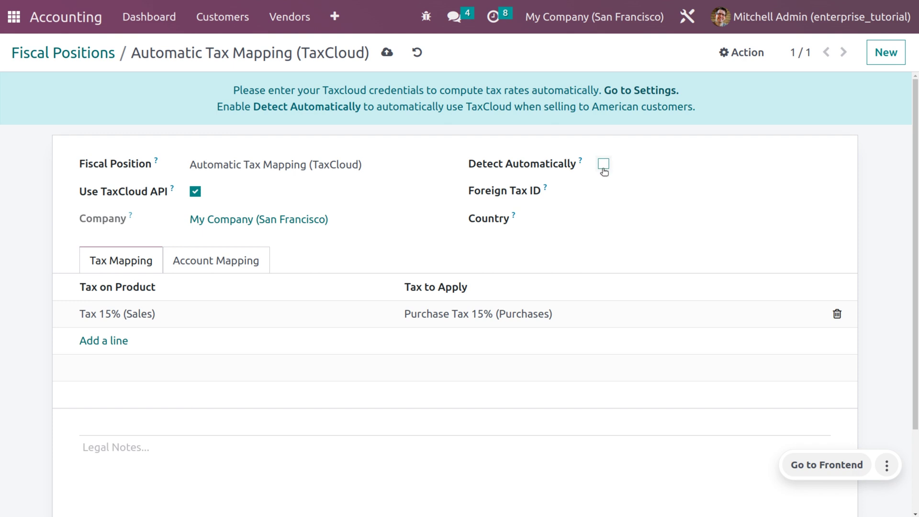
left_click(603, 165)
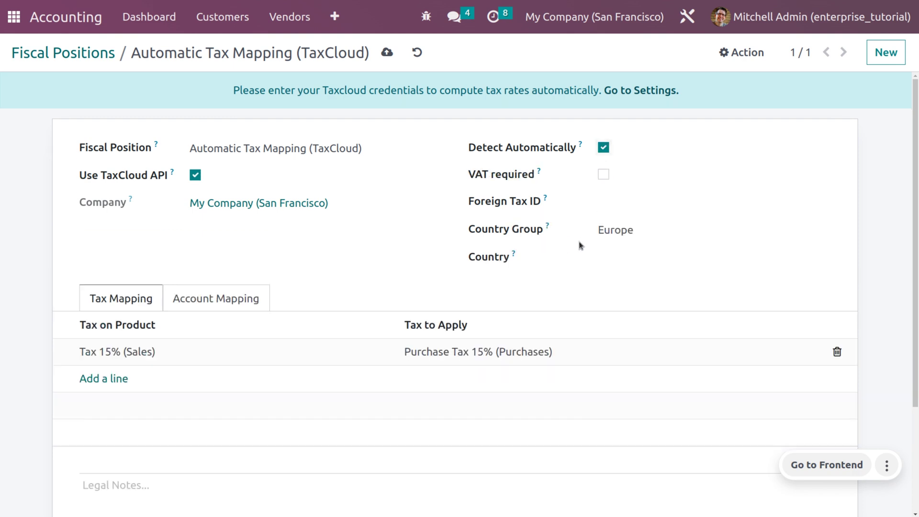
left_click(623, 230)
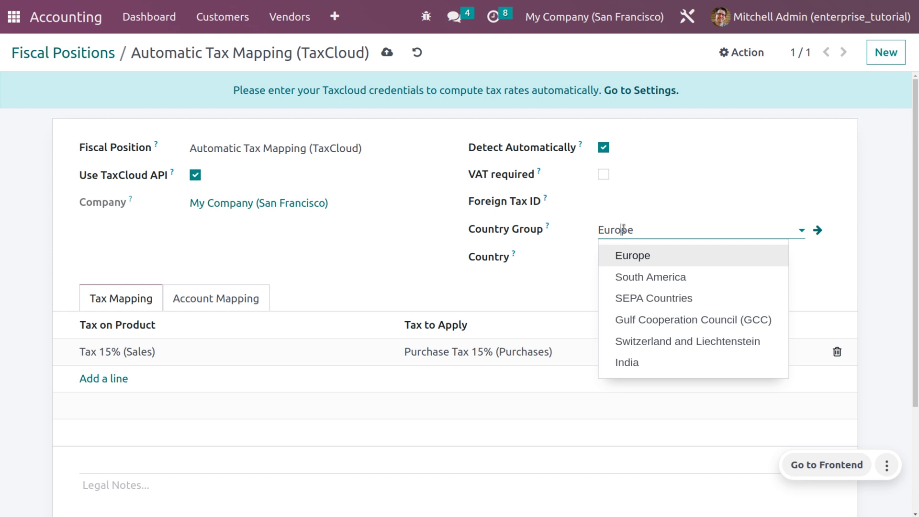
left_click(659, 364)
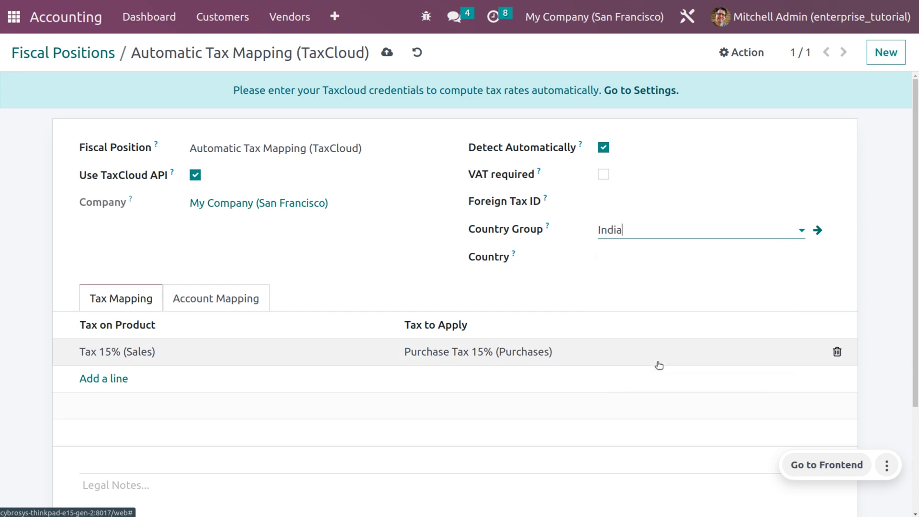
left_click(389, 55)
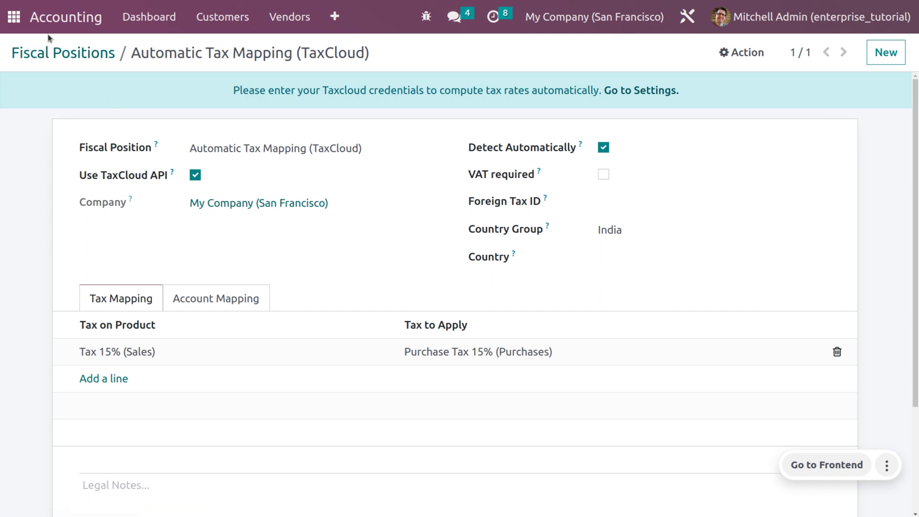
left_click(5, 24)
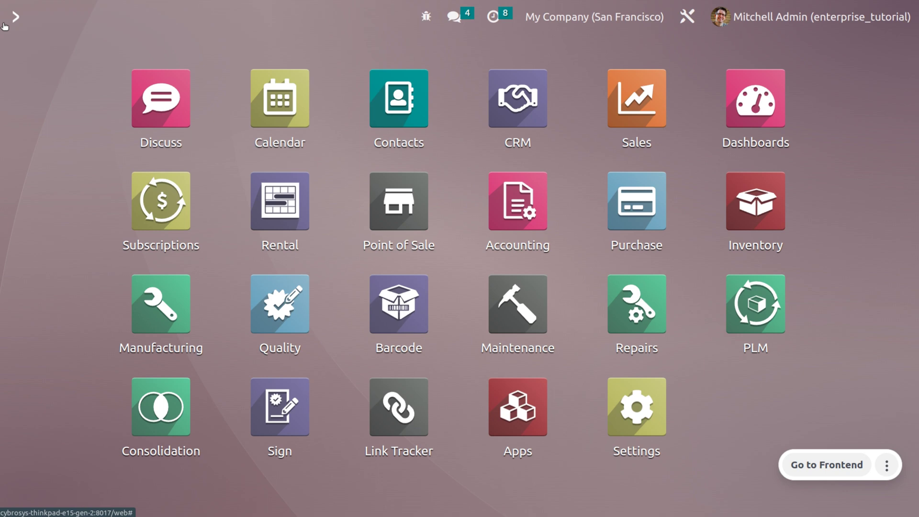
Open the Sales app with 'sa' and go to the Products > Pricelists list.
type("sa")
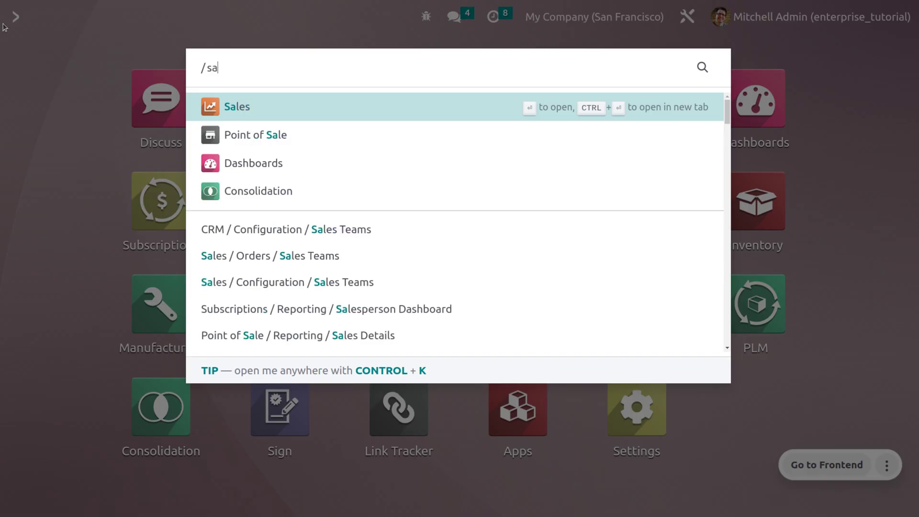
key("Return")
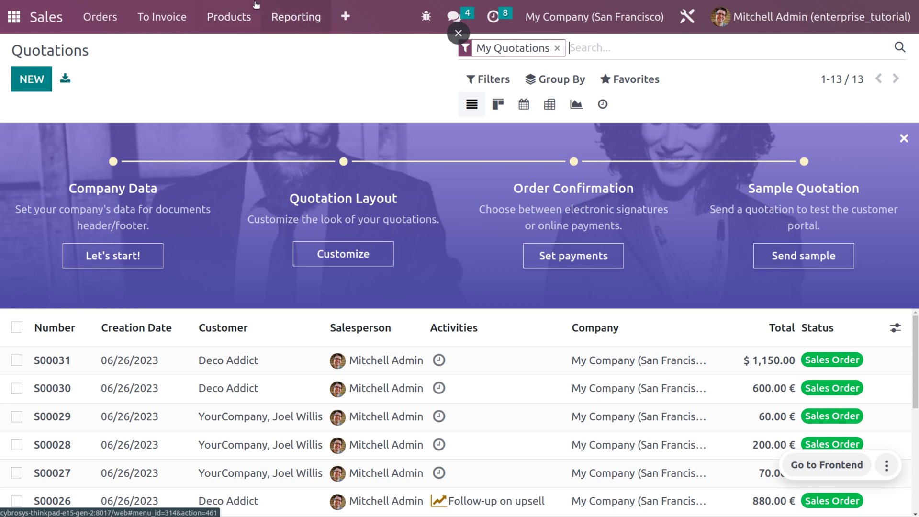
left_click(242, 23)
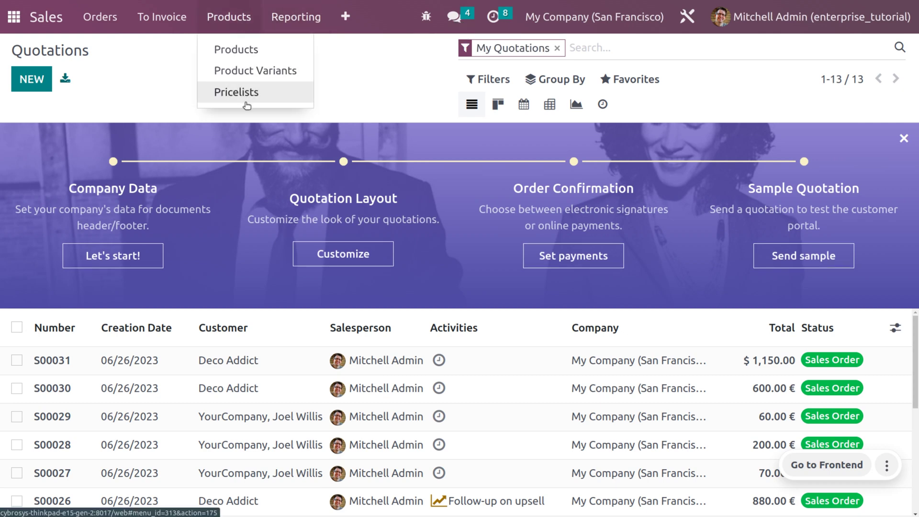
left_click(246, 99)
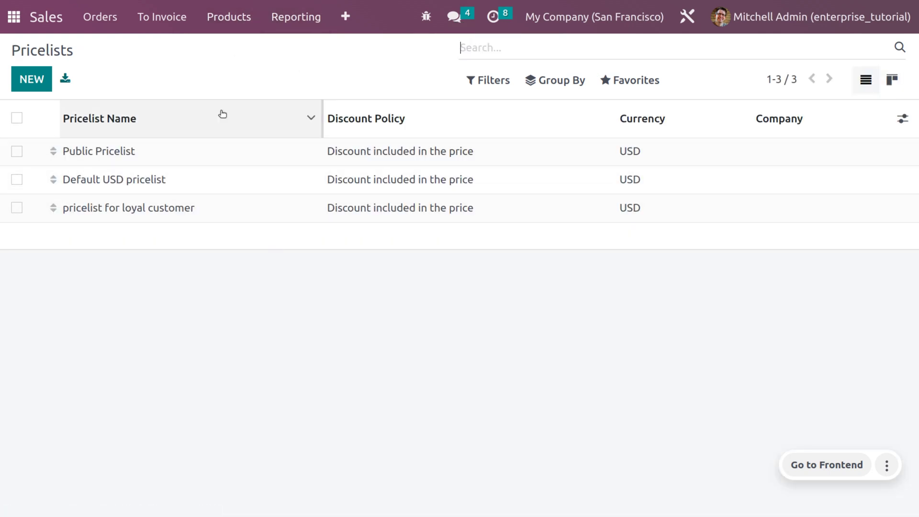
left_click(341, 27)
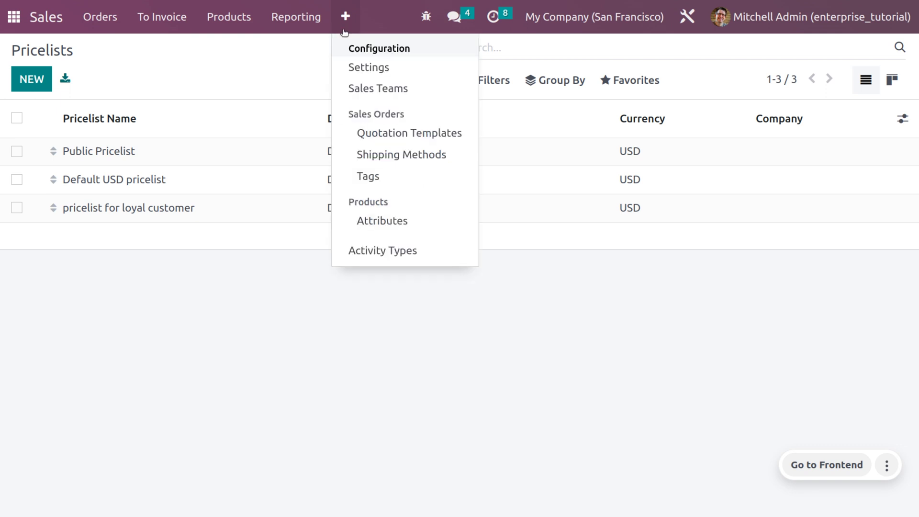
left_click(160, 373)
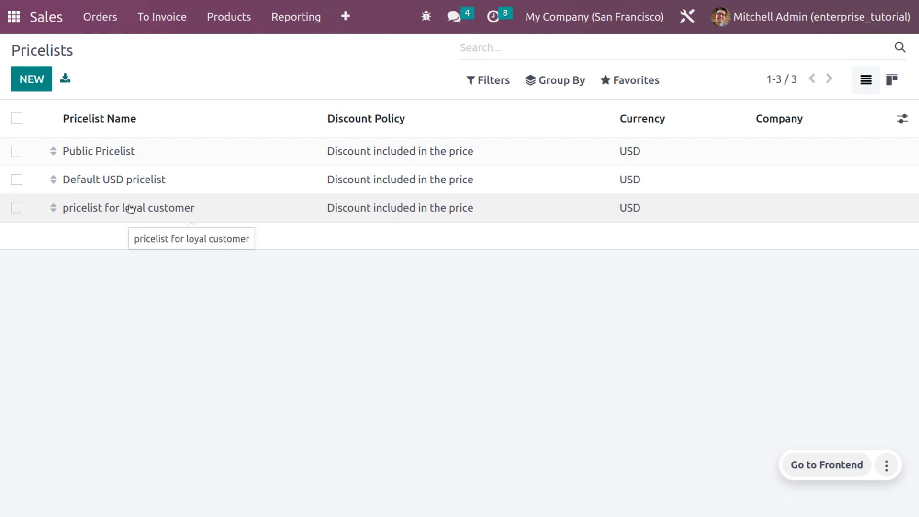
Check that the pricelist for loyal customer is limited to the India country group.
left_click(130, 208)
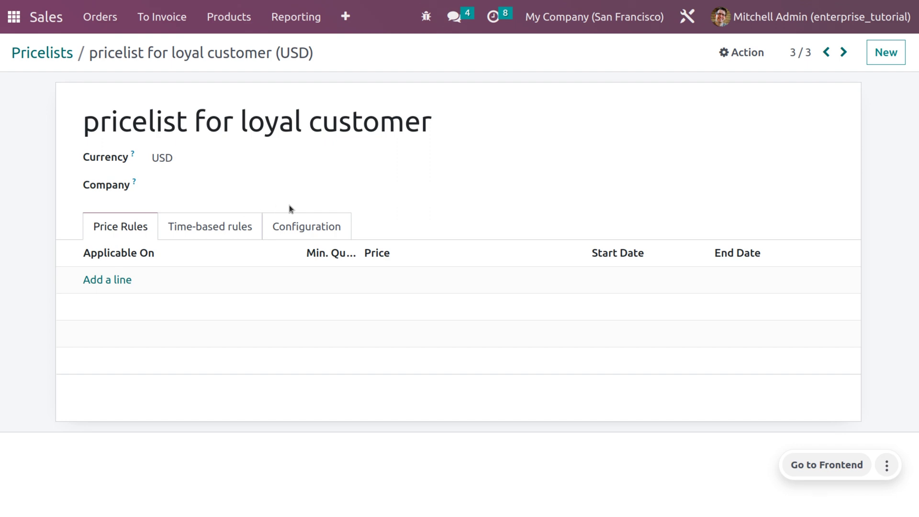
left_click(302, 228)
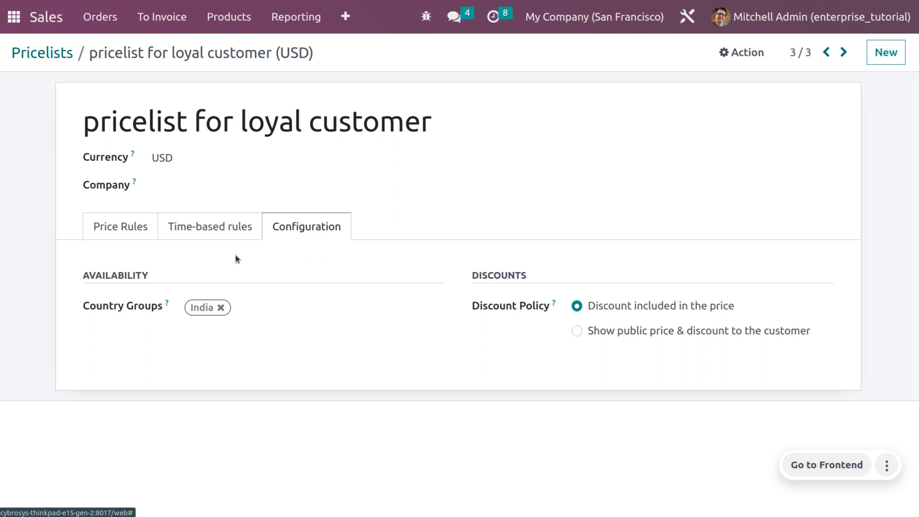
left_click(16, 15)
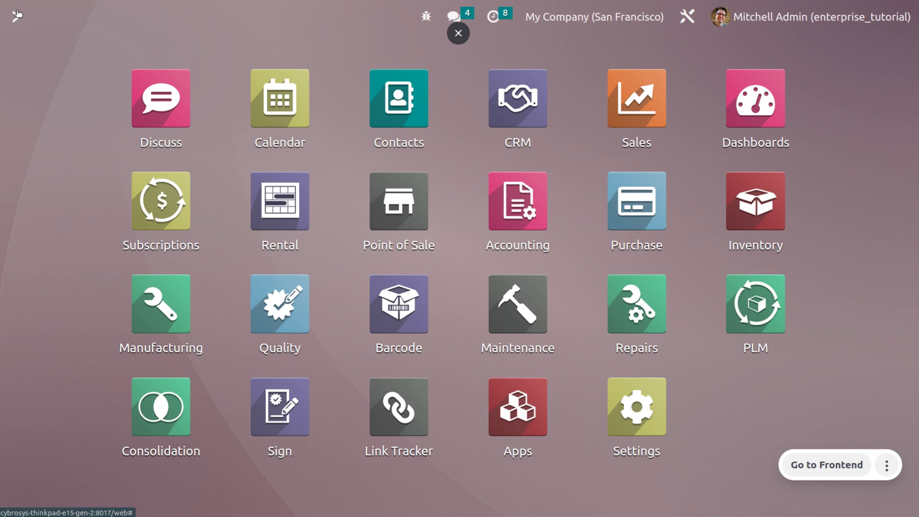